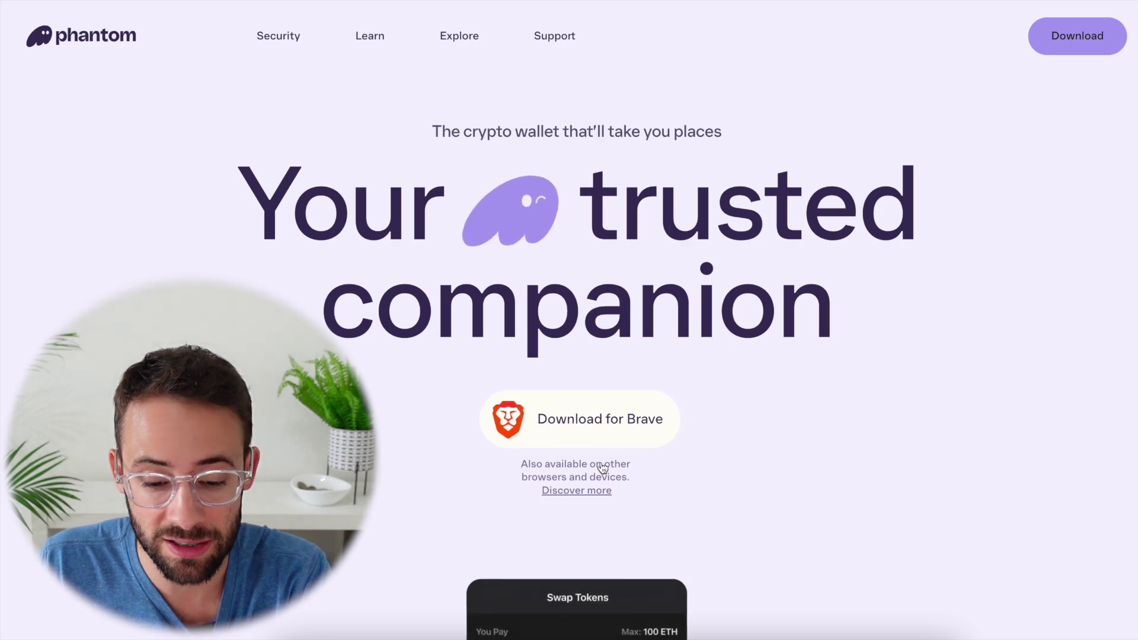
Step: Choose 'Download for Brave' on phantom.app to reach the Chrome Web Store listing
click(652, 437)
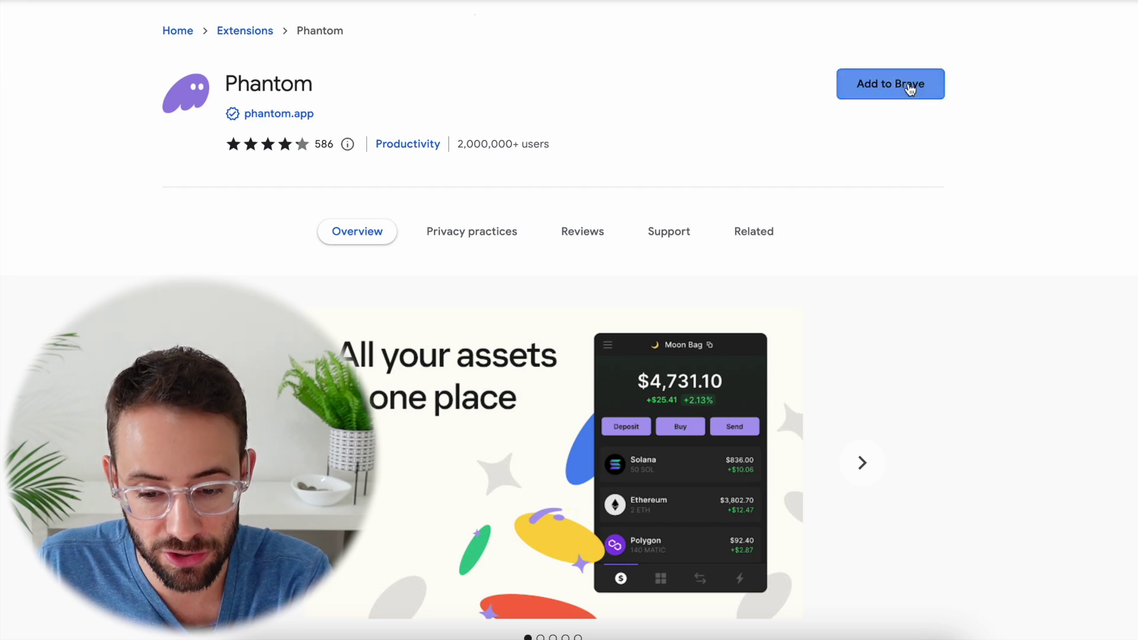
Step: Add the Phantom extension to Brave and confirm the installation
click(907, 87)
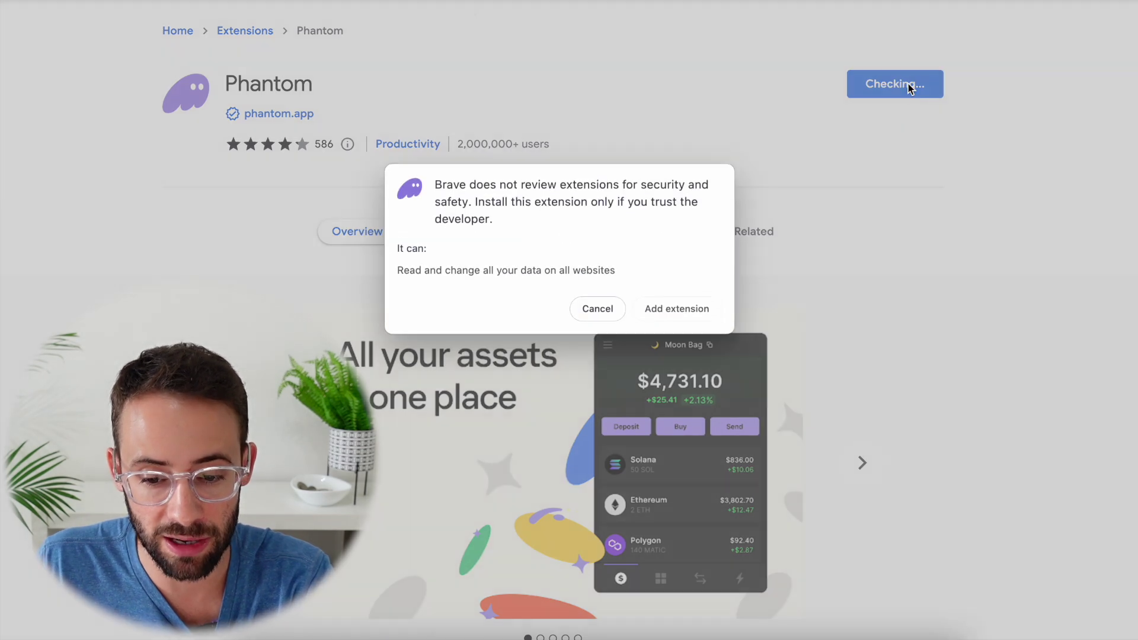
click(698, 305)
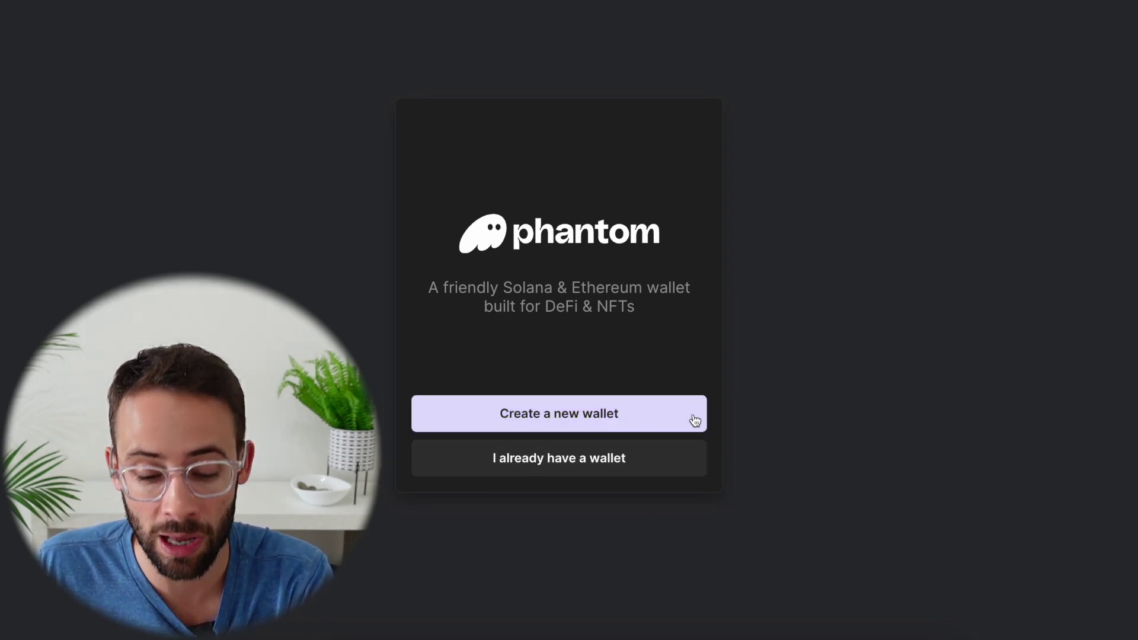
Step: Create a new password-protected Phantom wallet, accept the terms, and finish setup
click(653, 419)
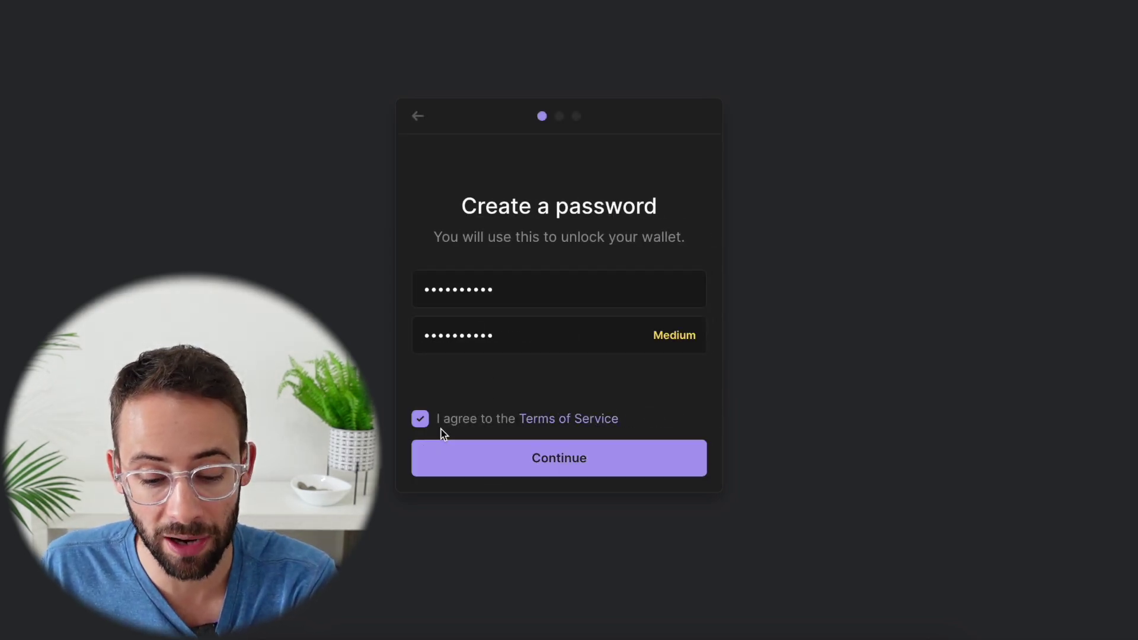
click(592, 469)
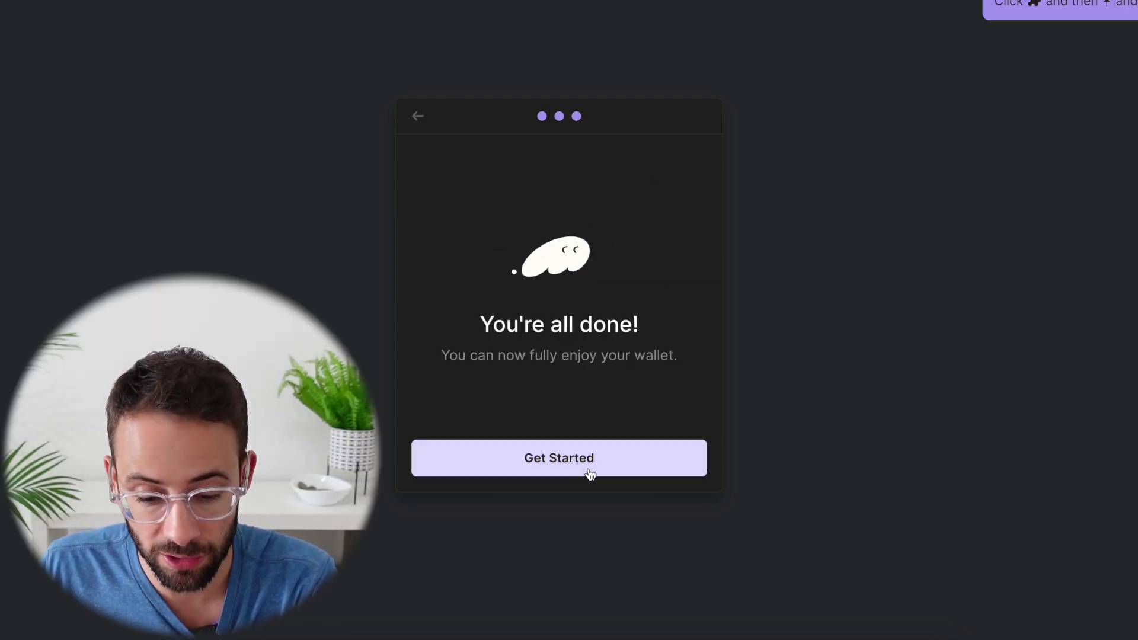
click(584, 457)
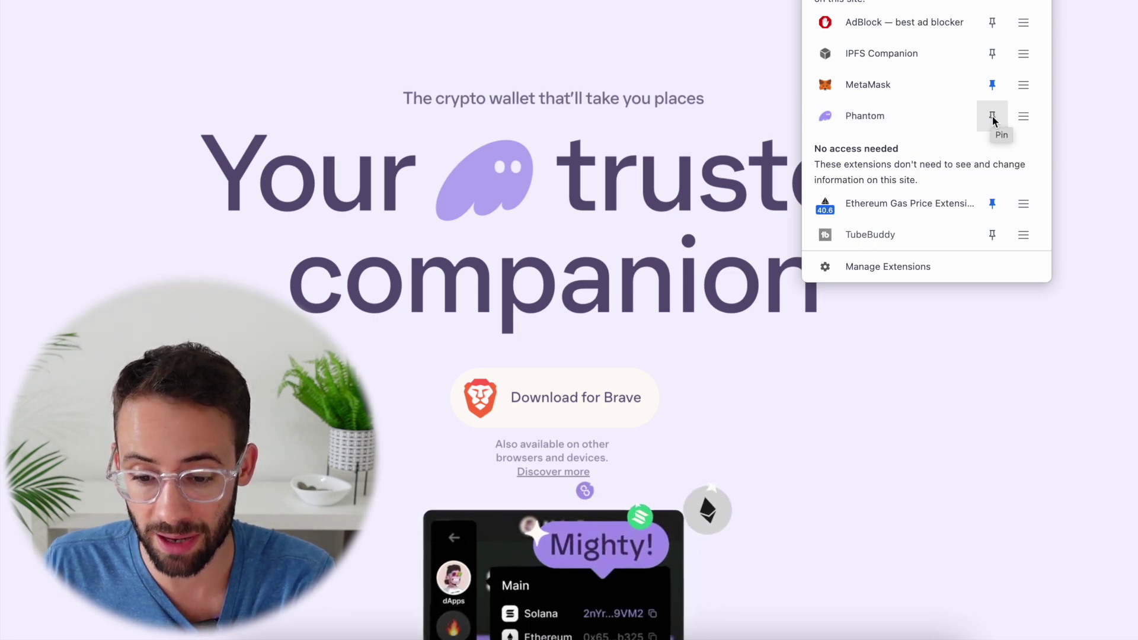
Step: Pin Phantom to the toolbar and open Account 1 showing $0.00 Solana, Ethereum, Polygon balances
click(992, 116)
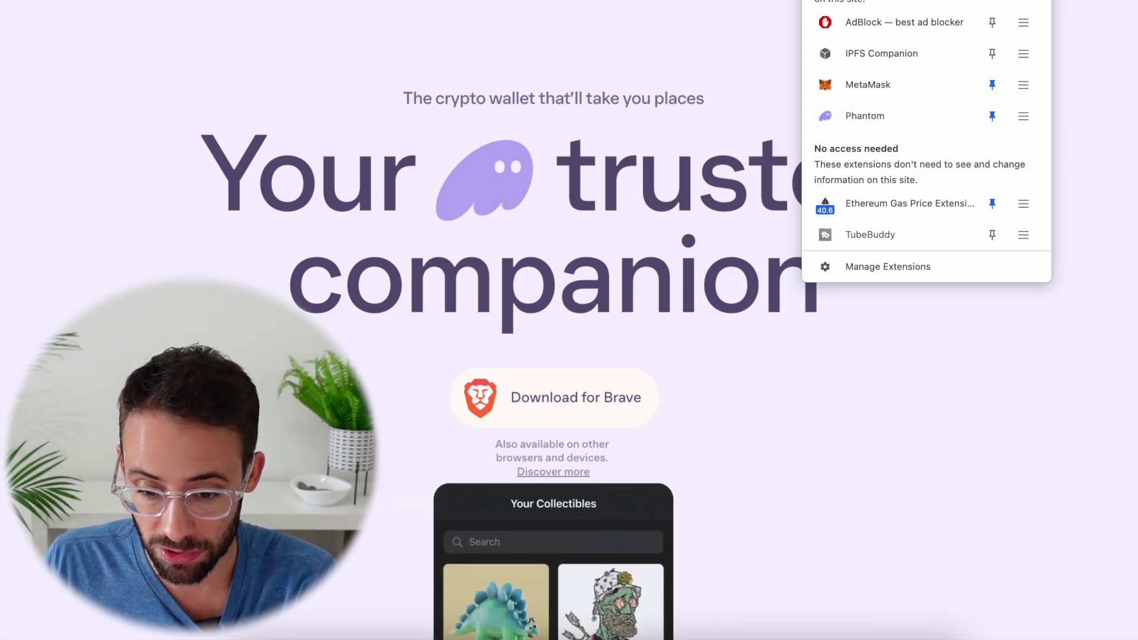
click(863, 116)
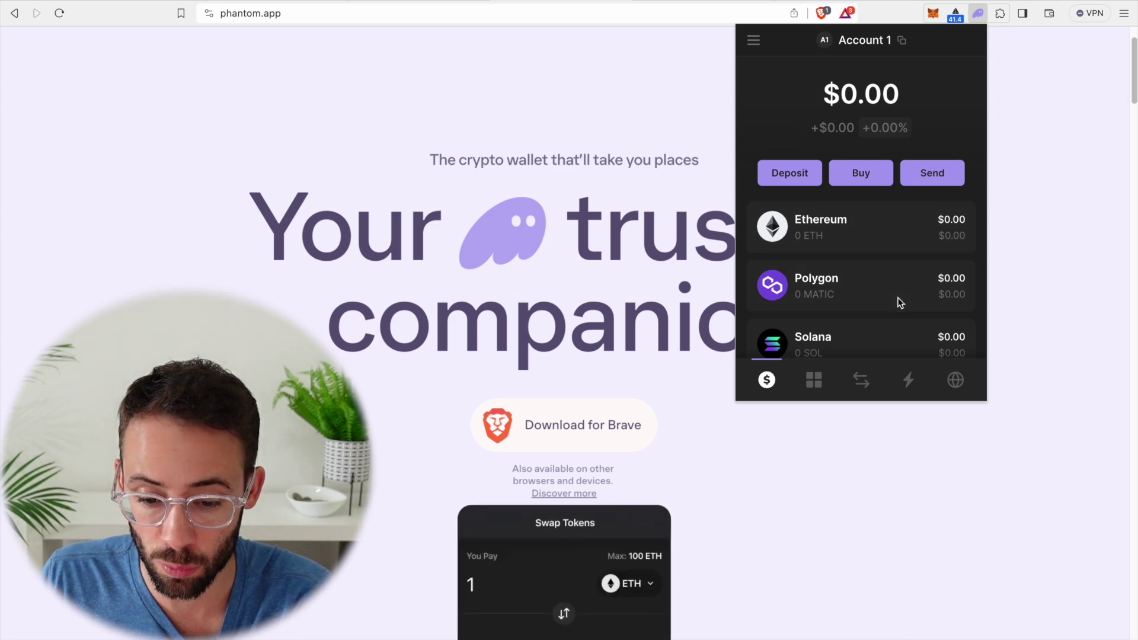
scroll(896, 299, down, 2)
scroll(896, 297, up, 2)
scroll(885, 255, down, 2)
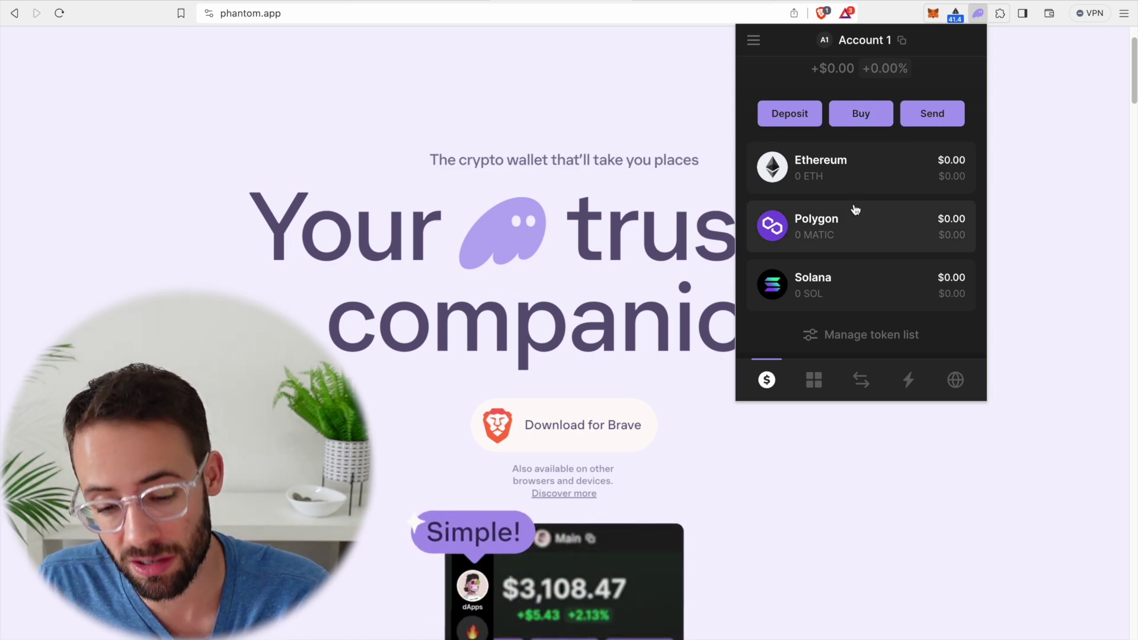
scroll(847, 282, up, 2)
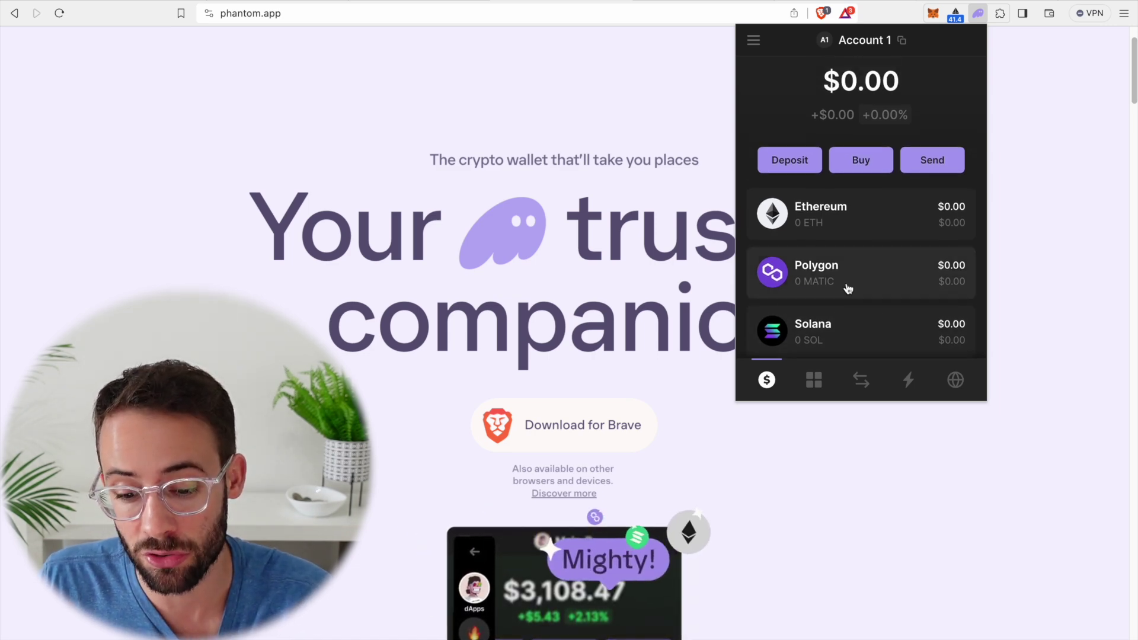
scroll(859, 295, up, 1)
mouse_move(875, 39)
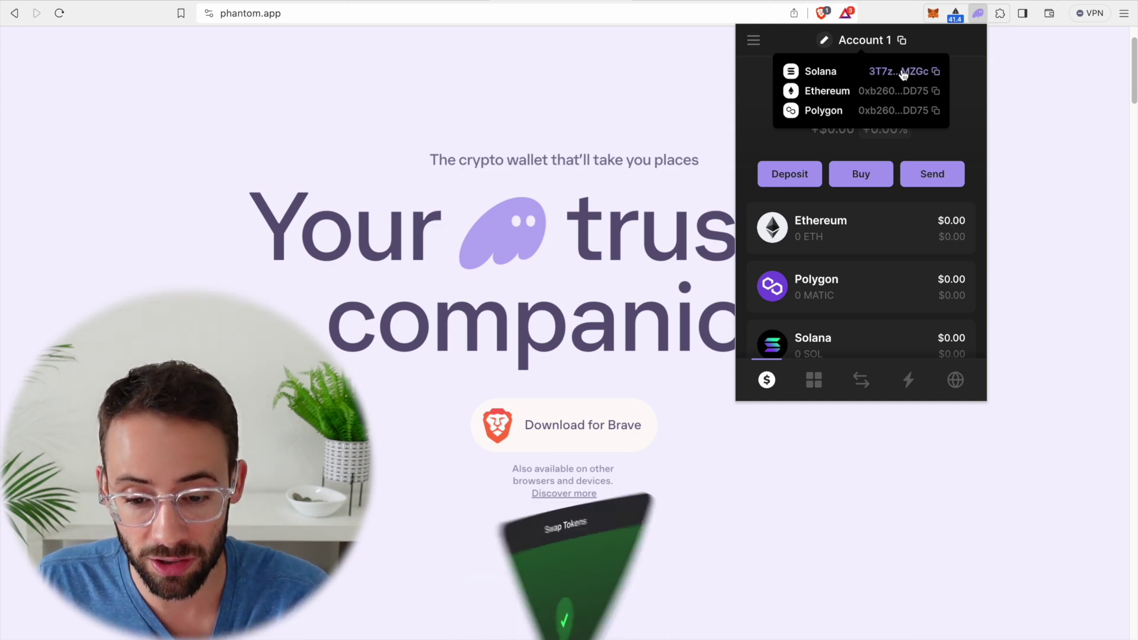
Step: Copy Account 1's Solana receiving address for the Binance SOL withdrawal
click(935, 72)
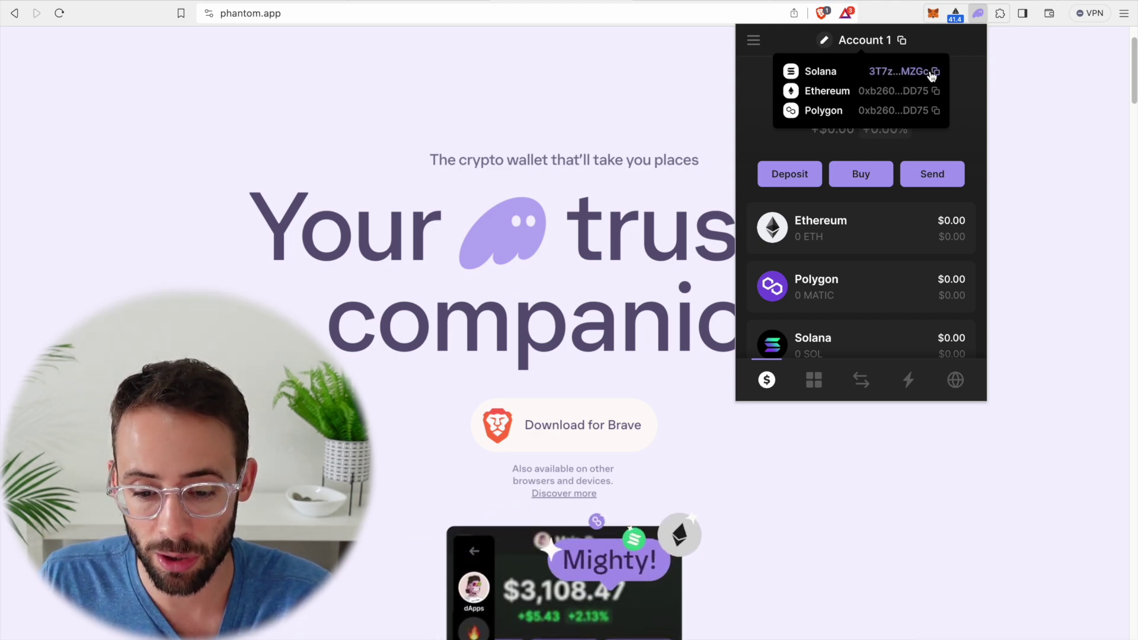
click(918, 73)
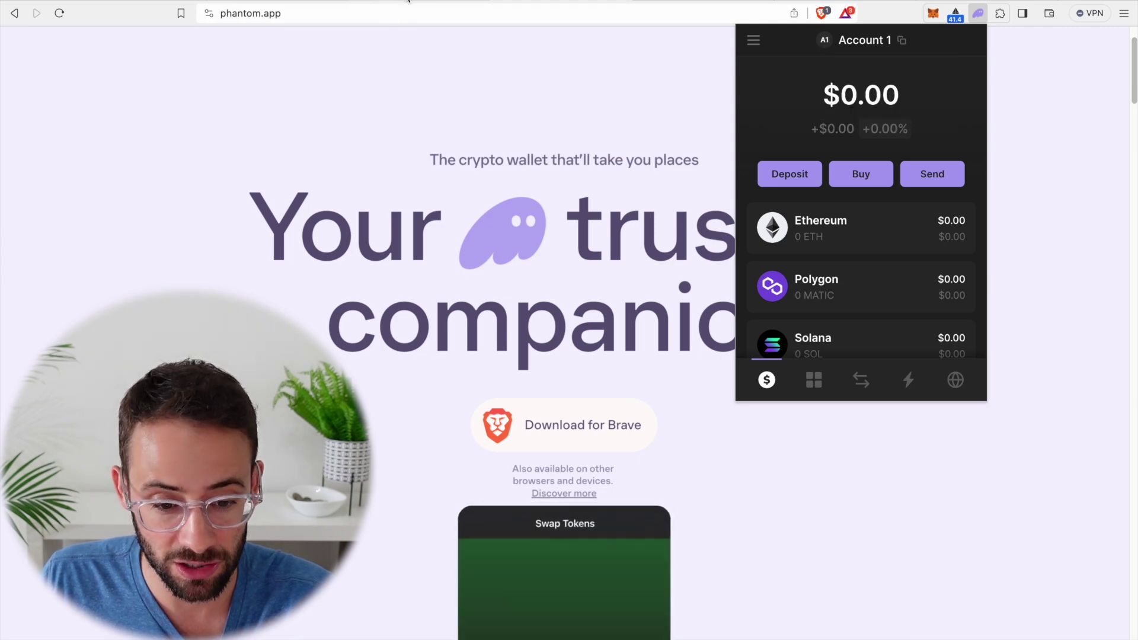
key(ctrl+Tab)
Step: Review the Binance SOL withdrawal form, then return to Phantom now holding 0.5515 SOL ($25.08)
scroll(490, 376, down, 2)
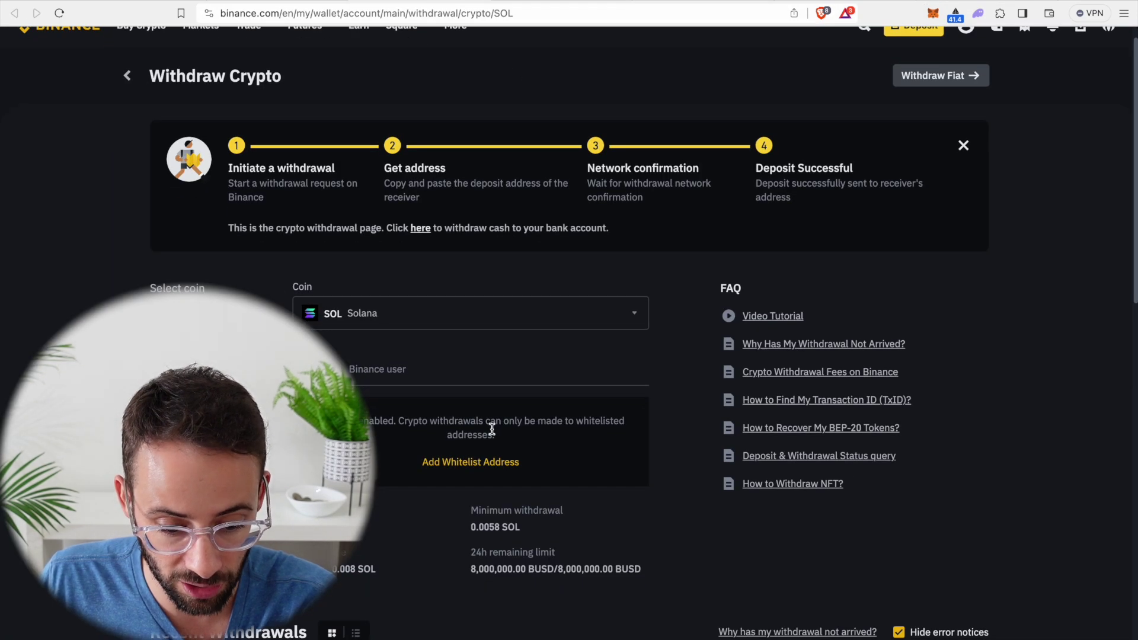
scroll(525, 471, down, 1)
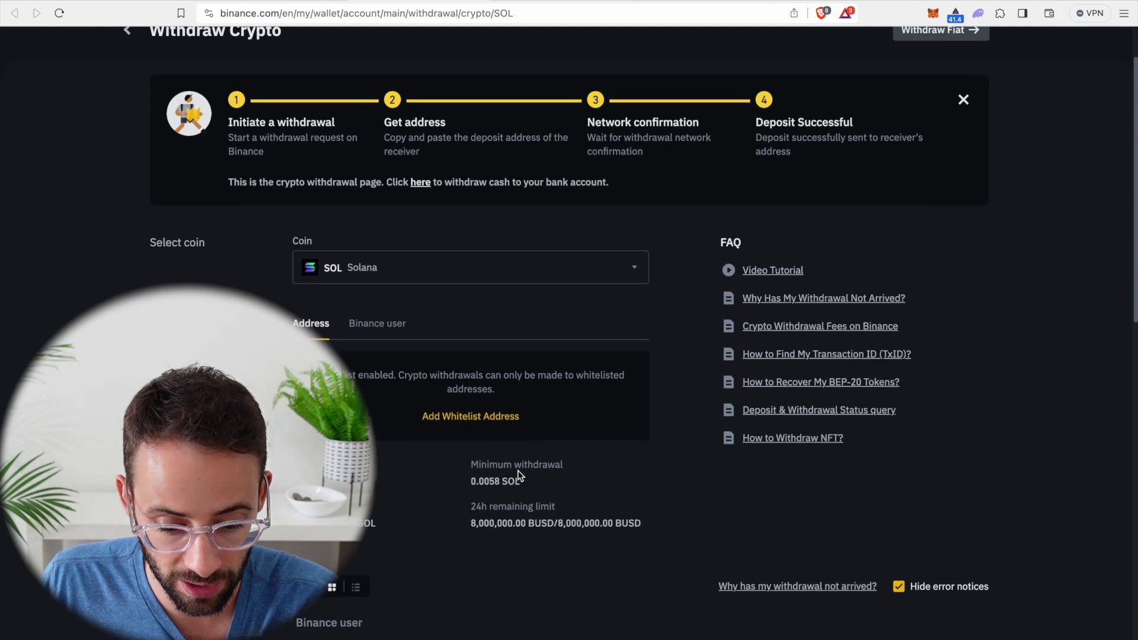
key(ctrl+shift+Tab)
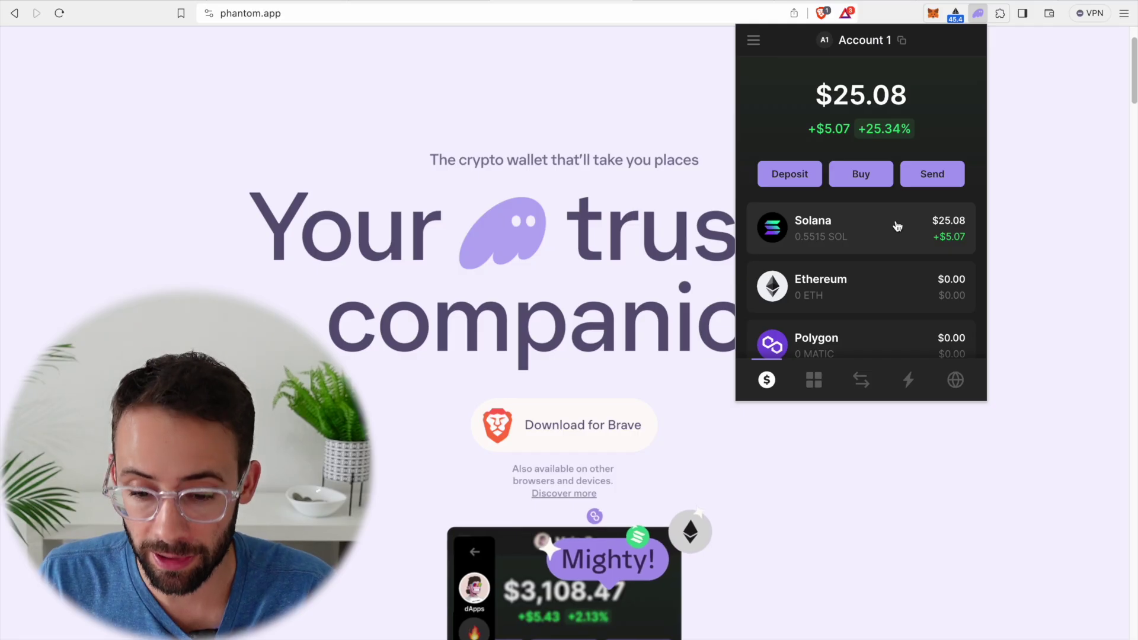
Step: Preview sending SOL from Phantom, then cancel back to the wallet home
click(942, 185)
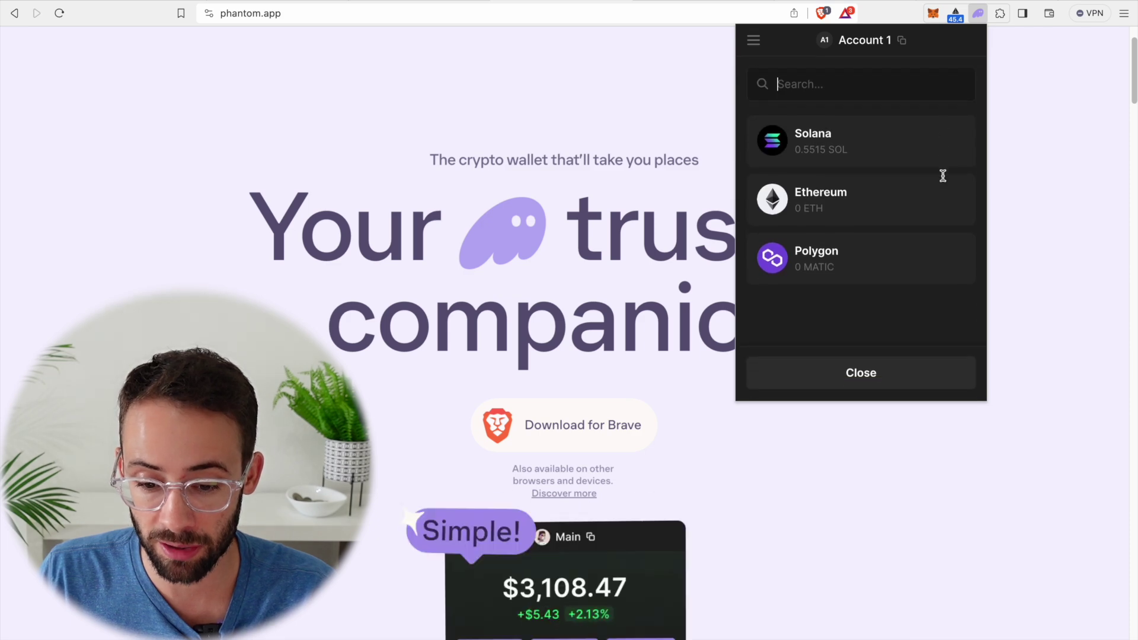
click(862, 143)
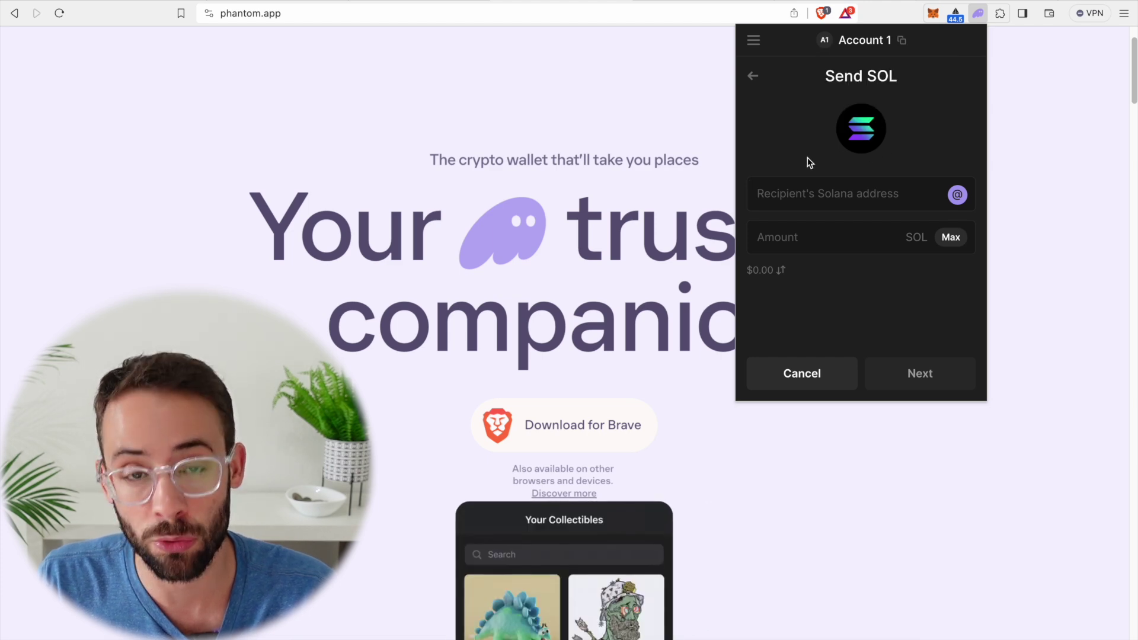
key(Escape)
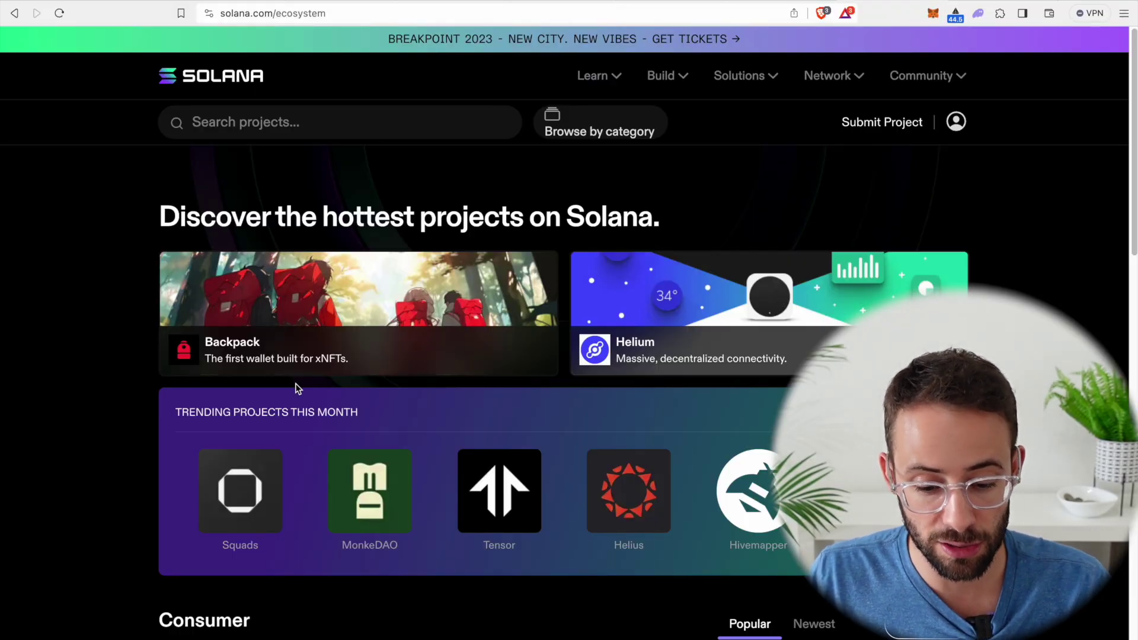
scroll(55, 487, down, 5)
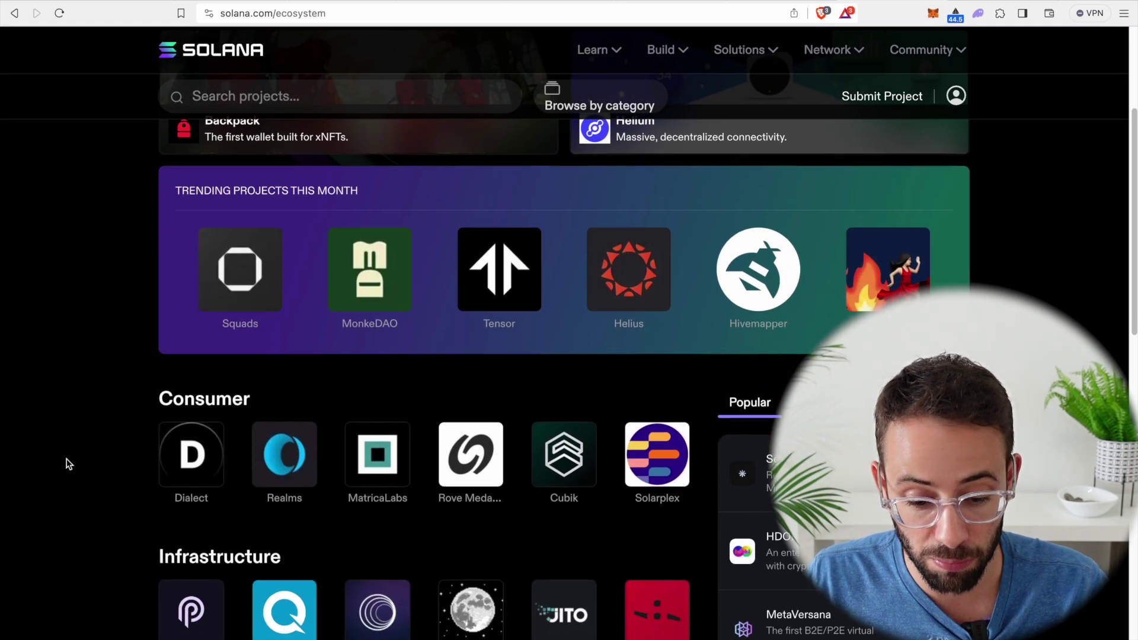
scroll(66, 443, down, 4)
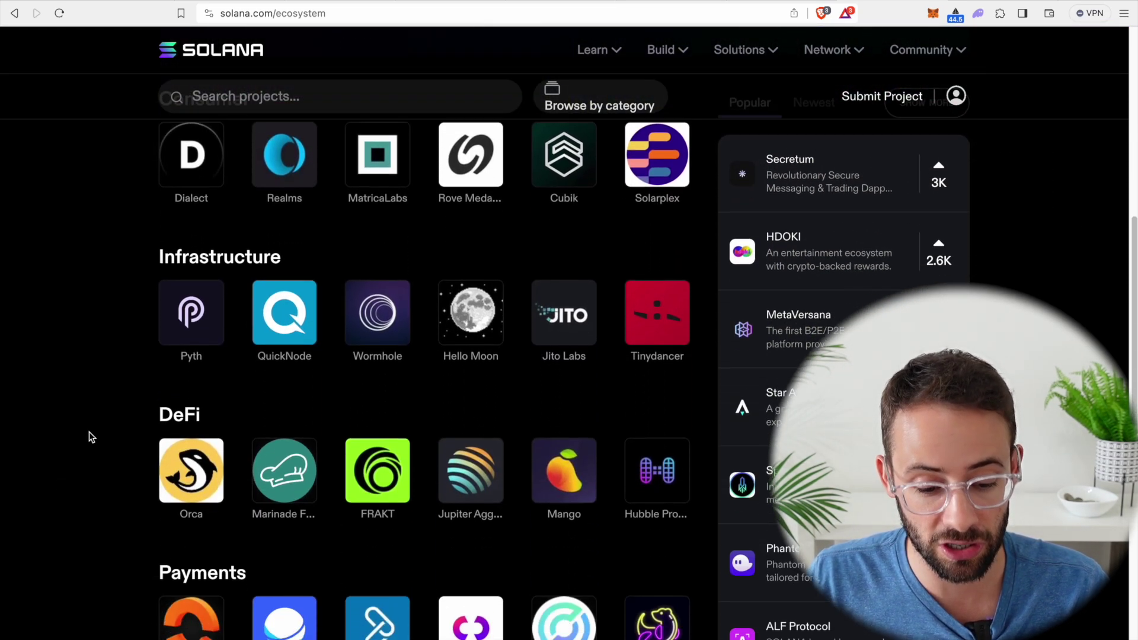
scroll(99, 431, down, 1)
scroll(99, 431, up, 3)
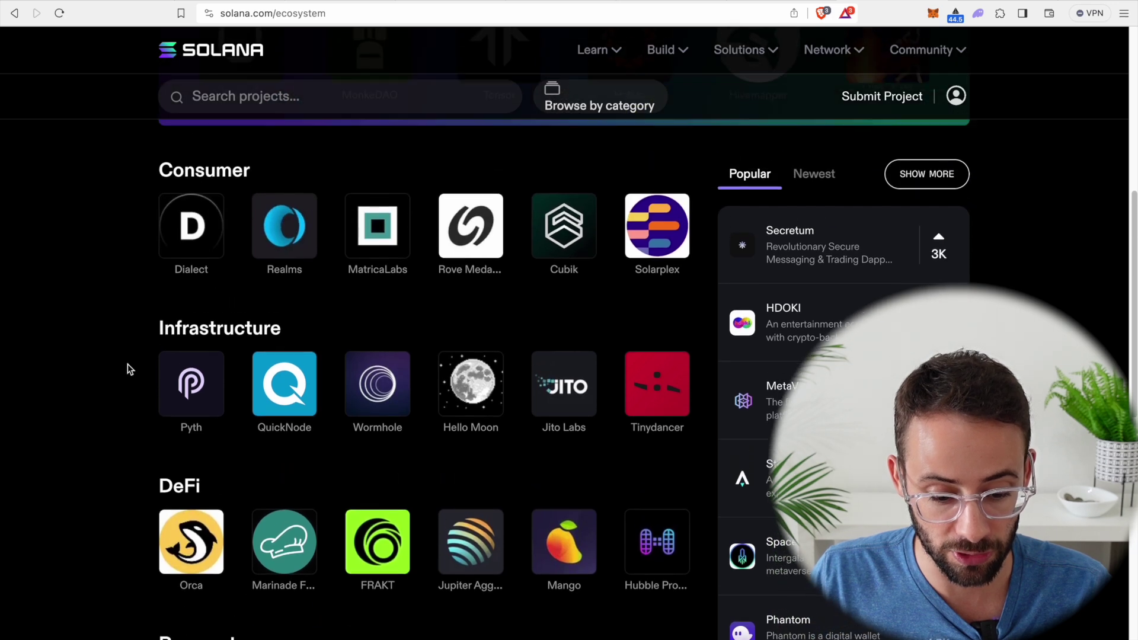
scroll(136, 440, down, 1)
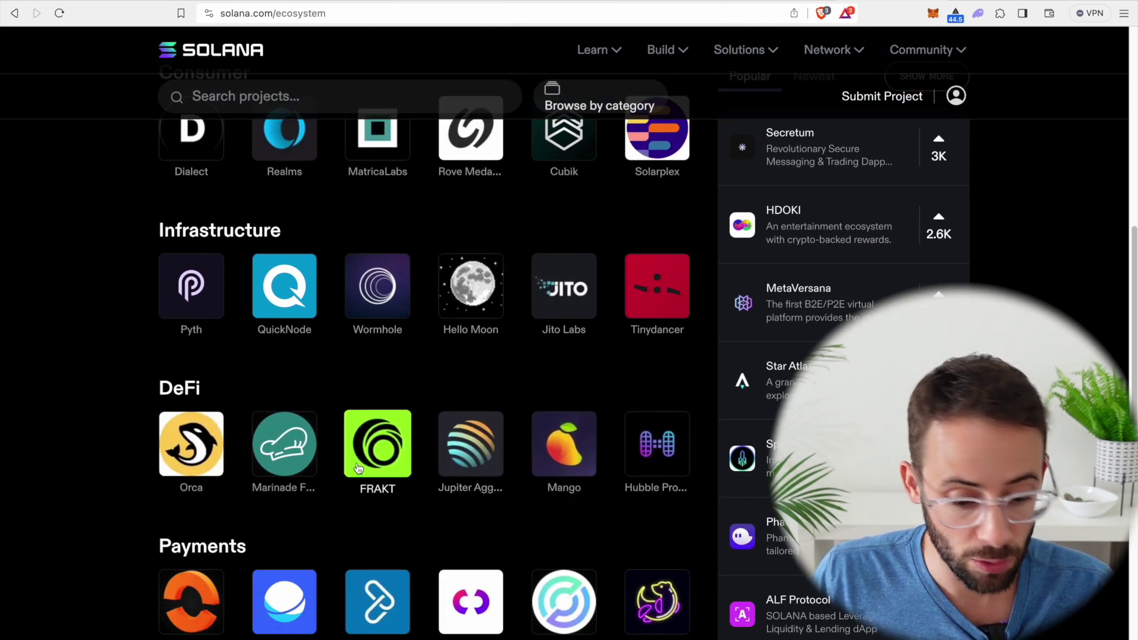
scroll(210, 465, down, 2)
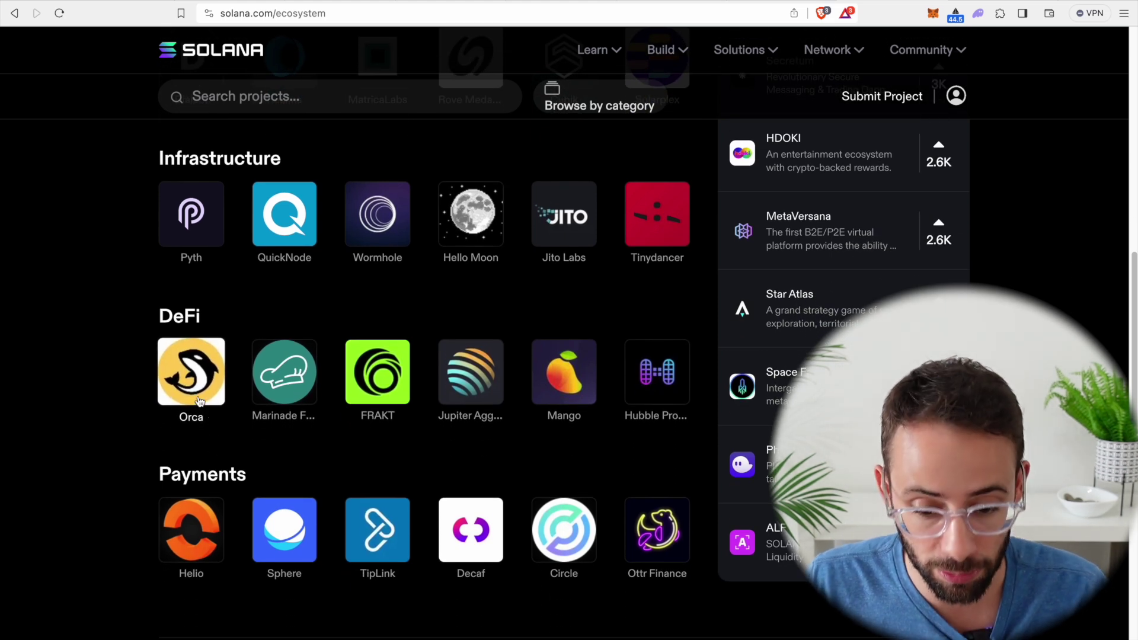
scroll(702, 333, down, 6)
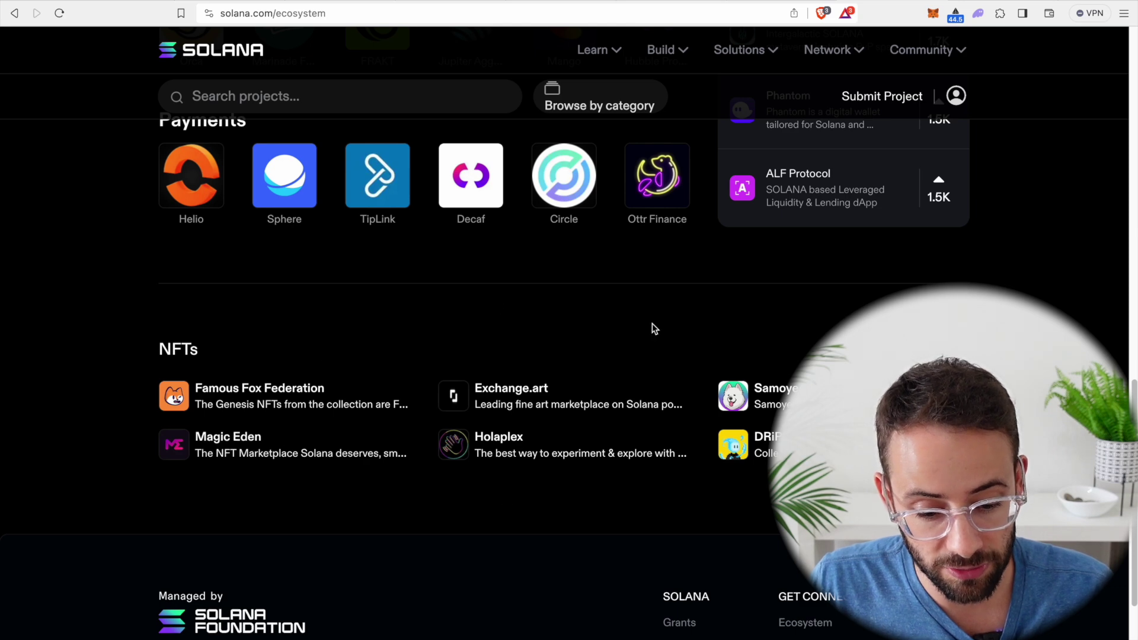
right_click(533, 314)
click(74, 295)
scroll(87, 291, up, 6)
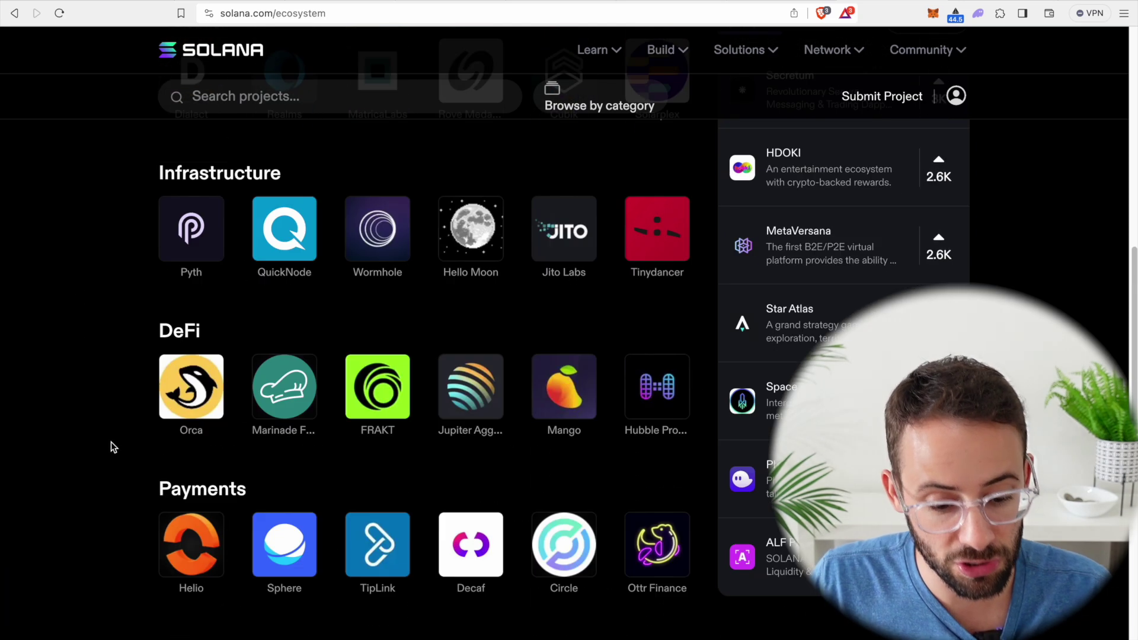
scroll(112, 442, down, 1)
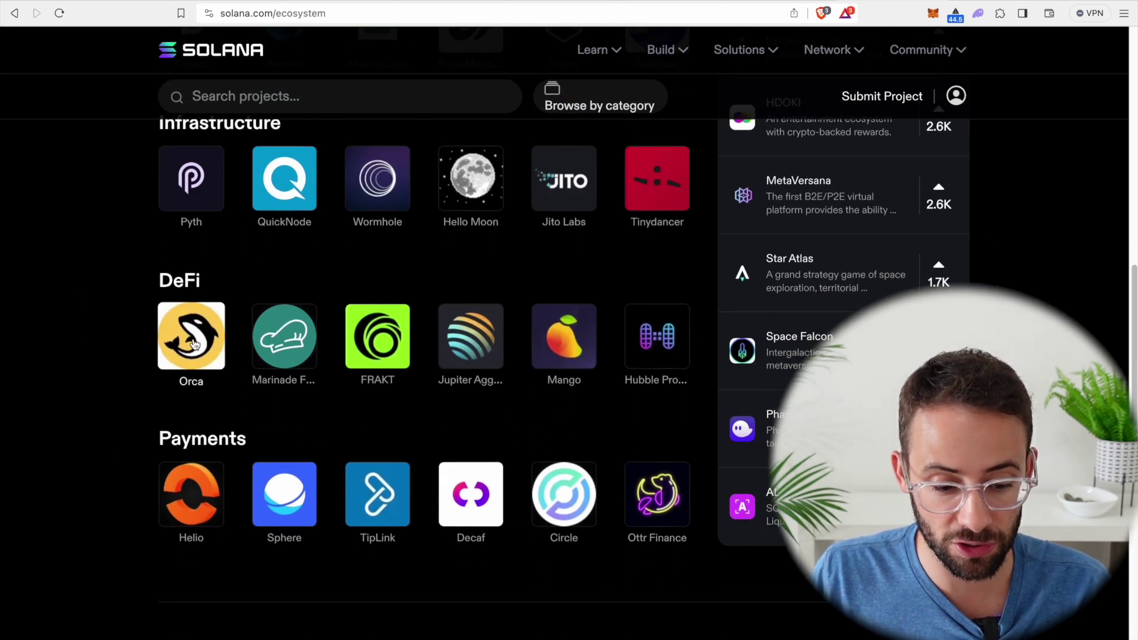
Step: Open Orca's project page from the Solana ecosystem list and launch orca.so
click(193, 342)
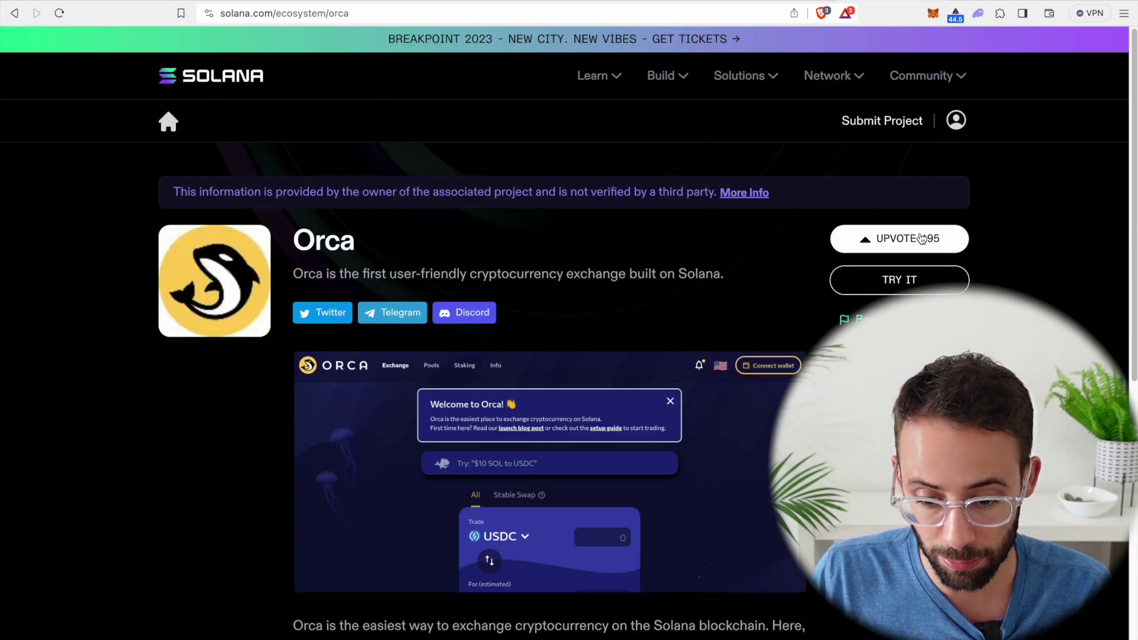
click(899, 281)
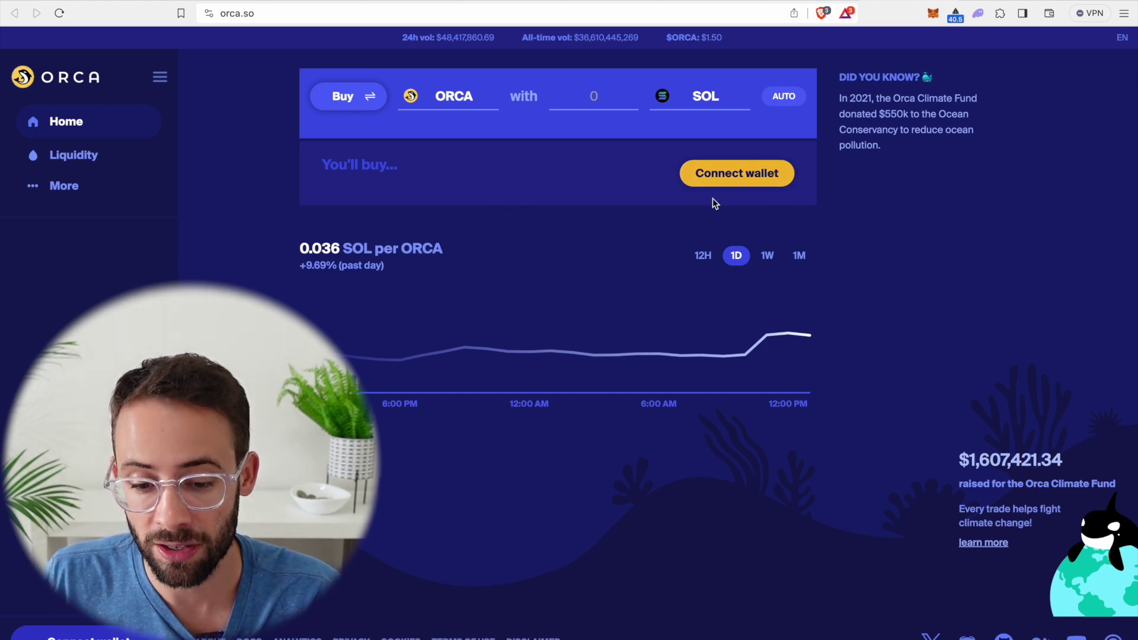
Step: Connect Phantom to Orca, approve access, and check the 0.5515 SOL balance
click(748, 178)
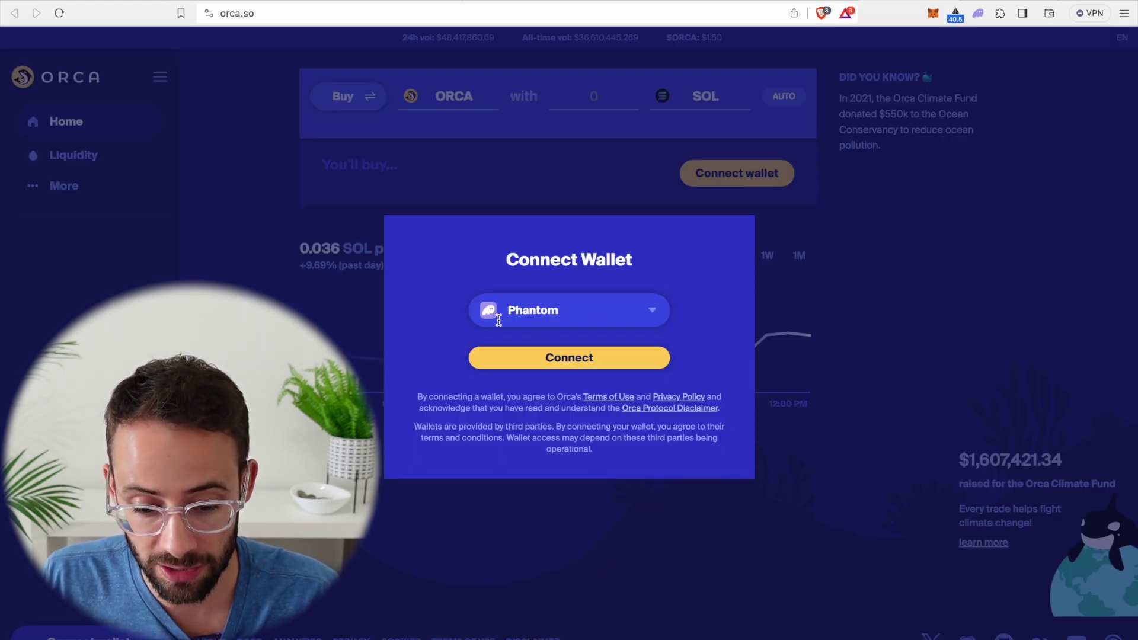
click(645, 315)
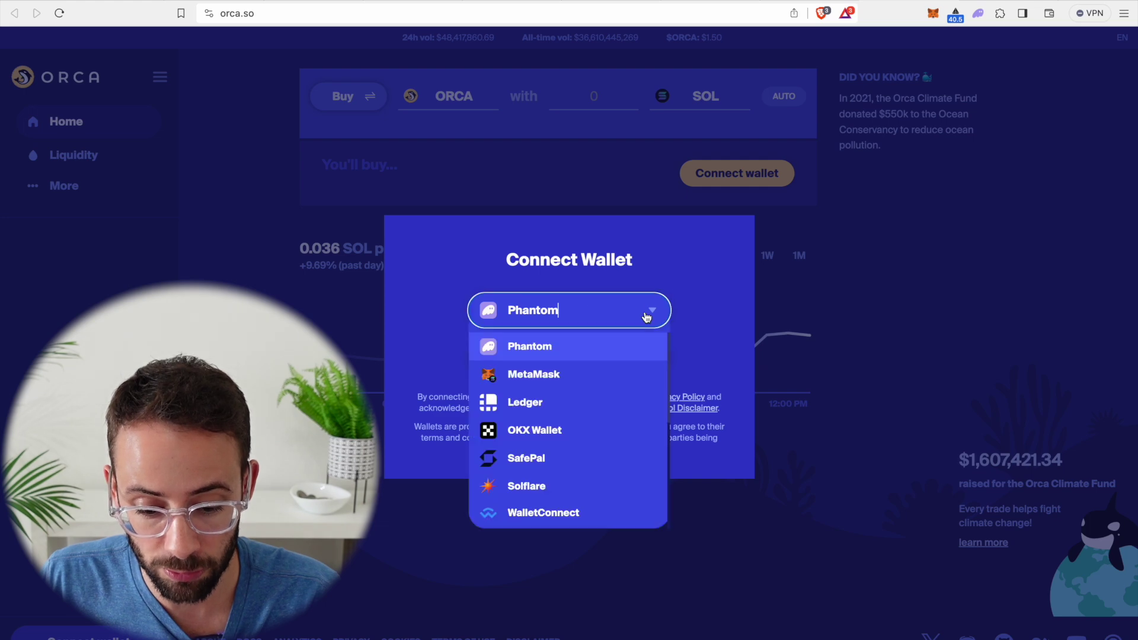
click(645, 265)
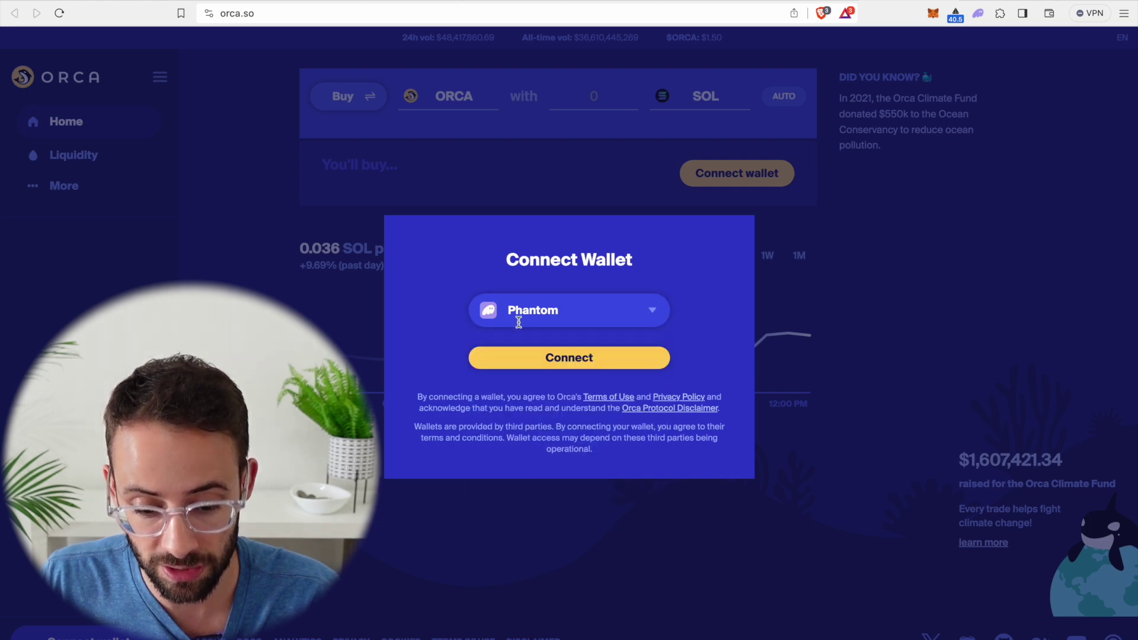
click(586, 359)
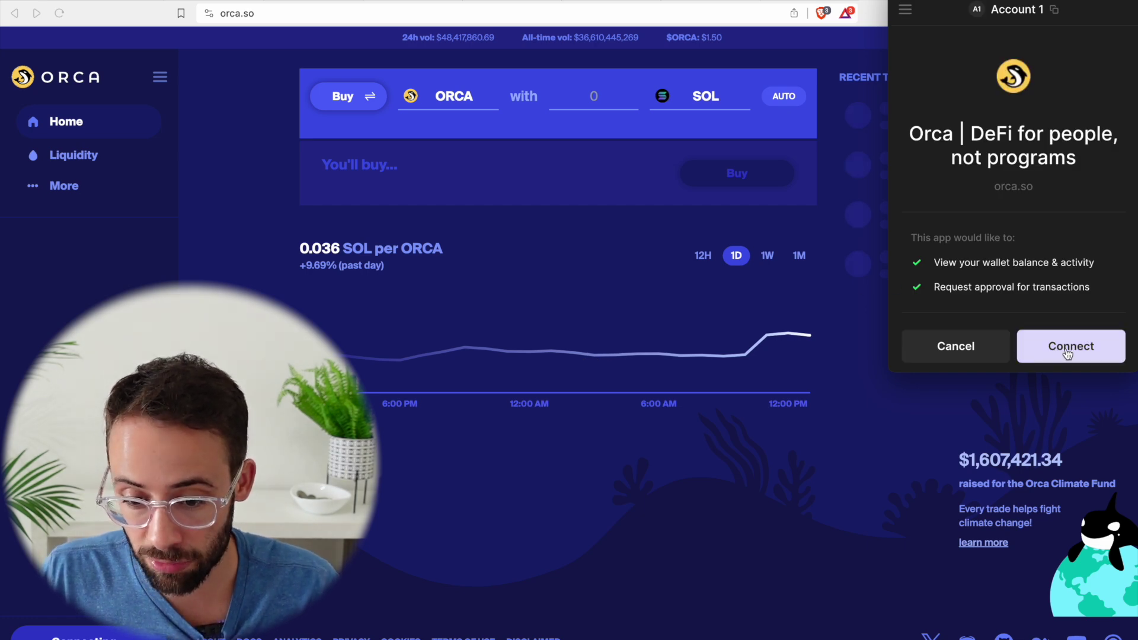
click(1065, 348)
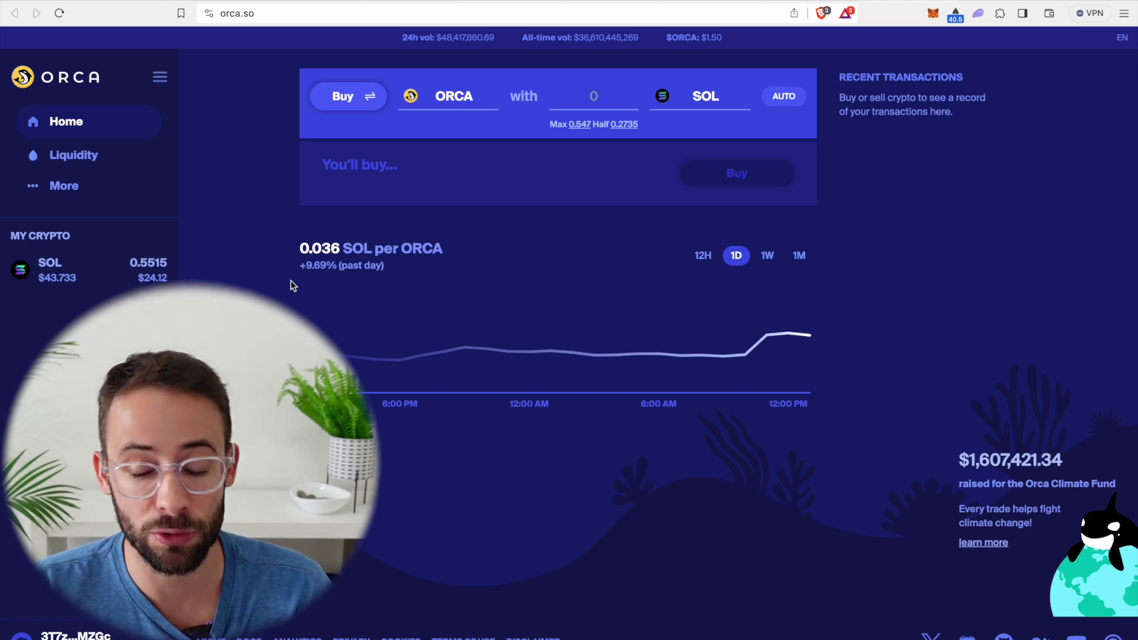
click(978, 13)
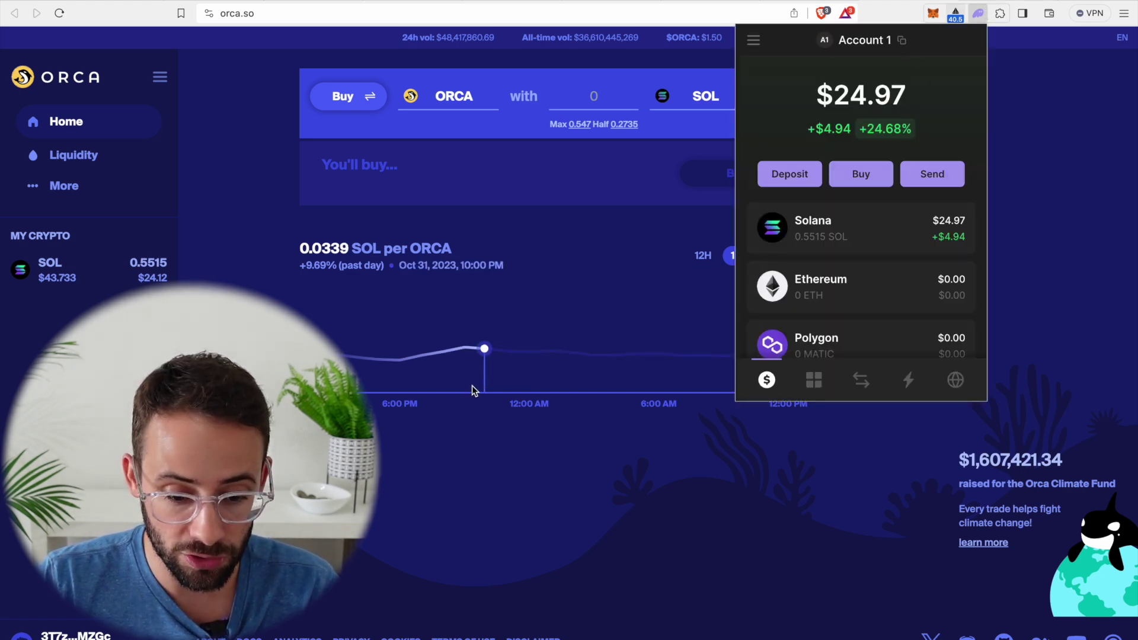
click(1095, 247)
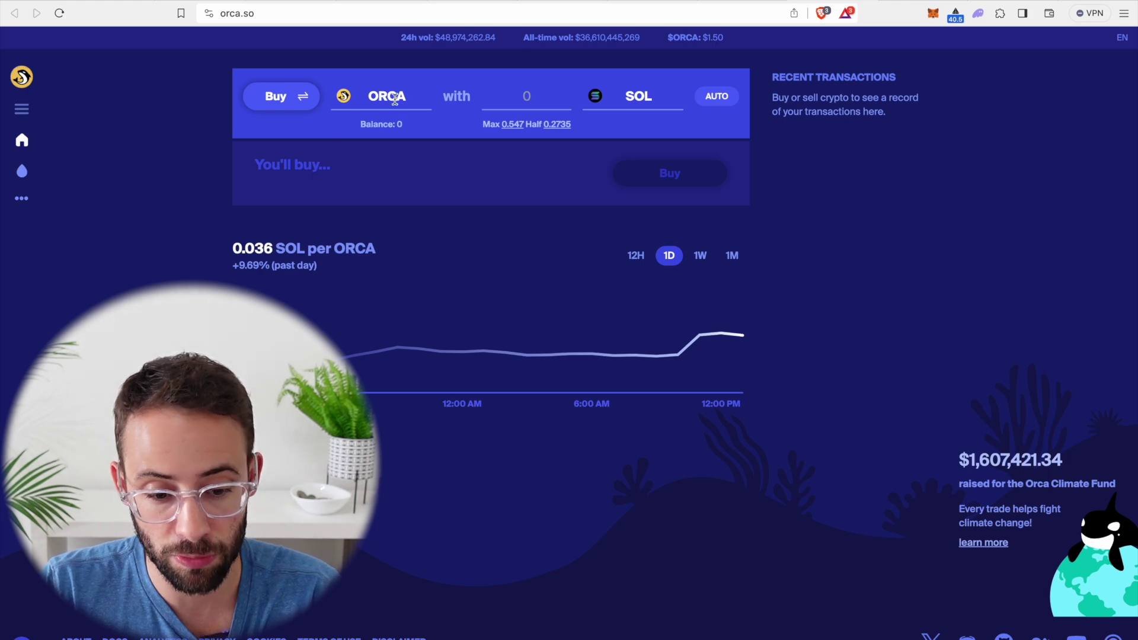
Step: Pick RLB as the token to buy on Orca's swap form
click(382, 96)
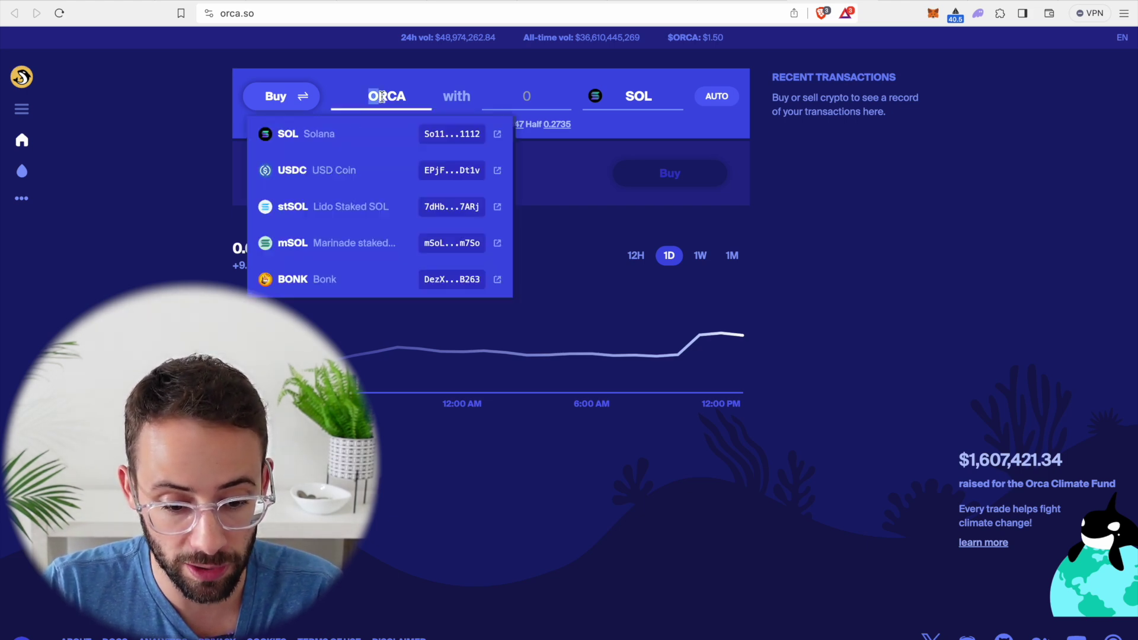
scroll(358, 201, down, 1)
scroll(359, 216, up, 1)
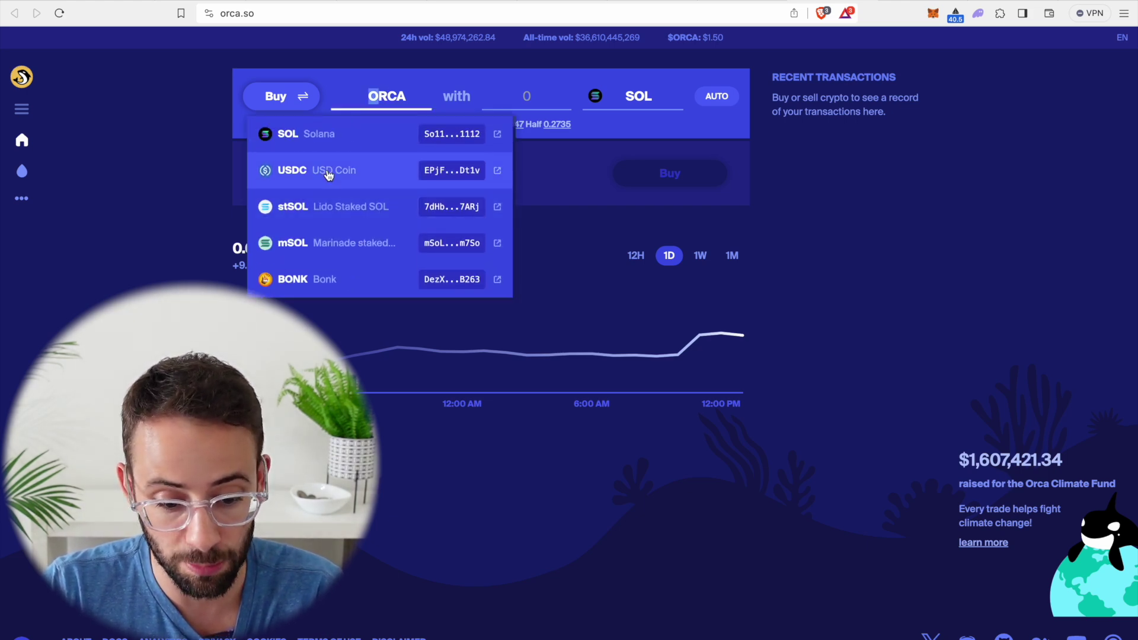
scroll(324, 241, down, 2)
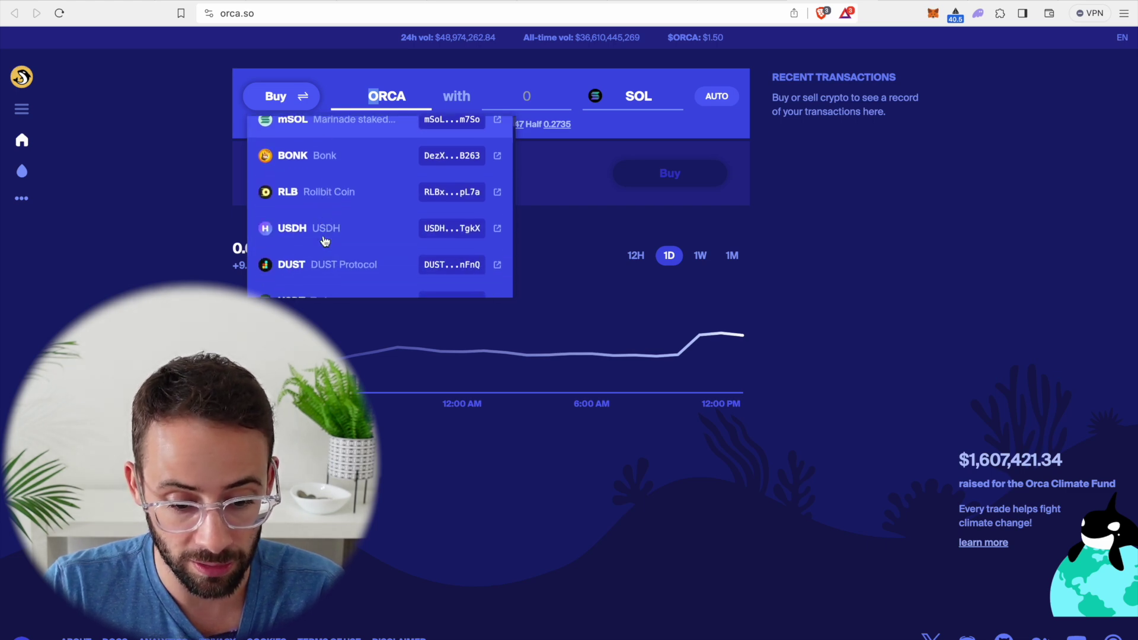
scroll(323, 237, up, 1)
click(327, 236)
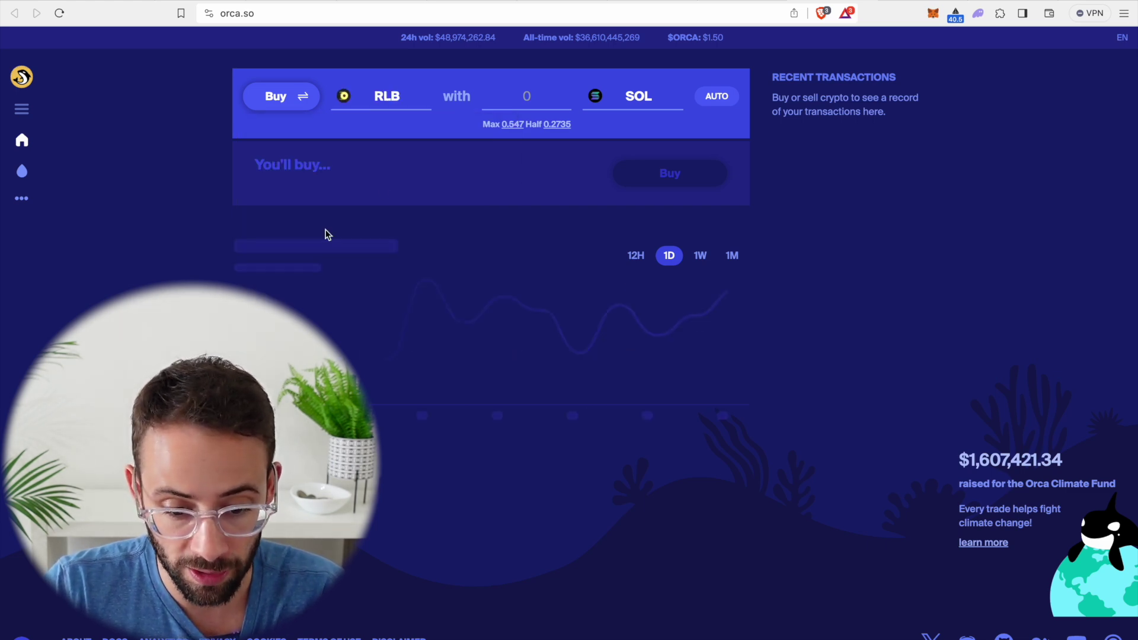
Step: Toggle the form between Sell and Buy, leaving it buying RLB with SOL
click(306, 104)
click(306, 104)
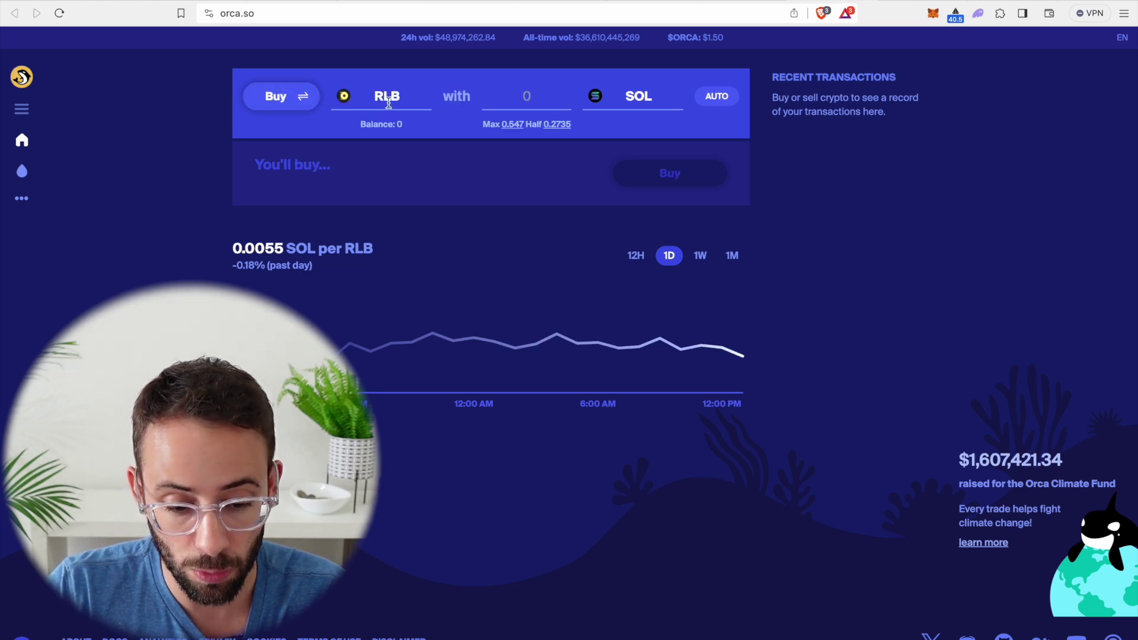
click(297, 105)
click(297, 105)
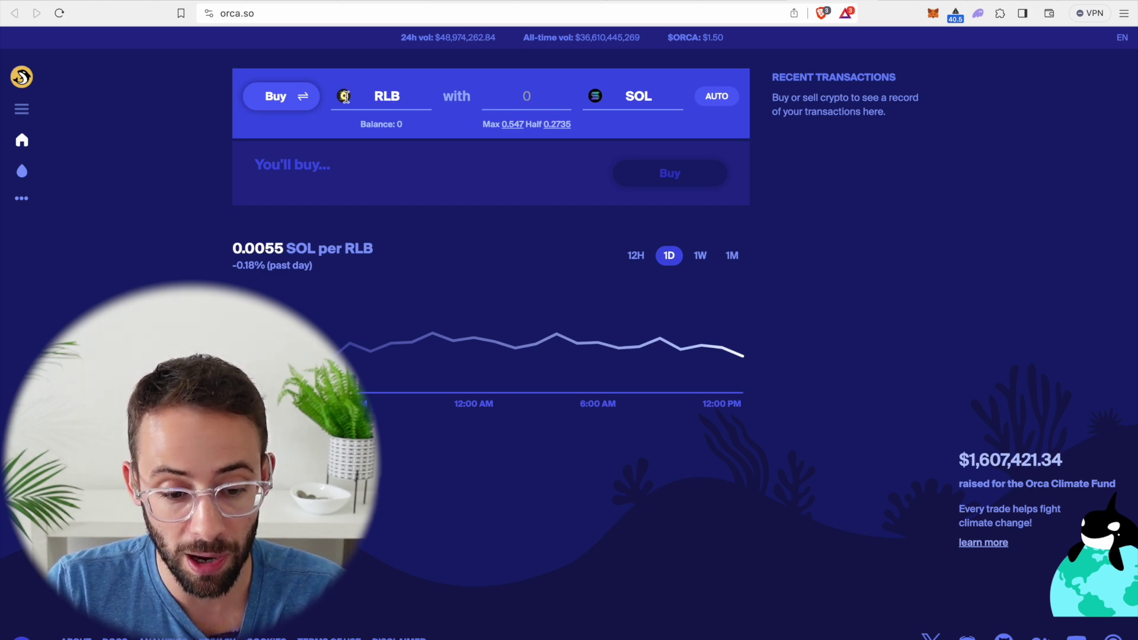
click(294, 107)
click(294, 107)
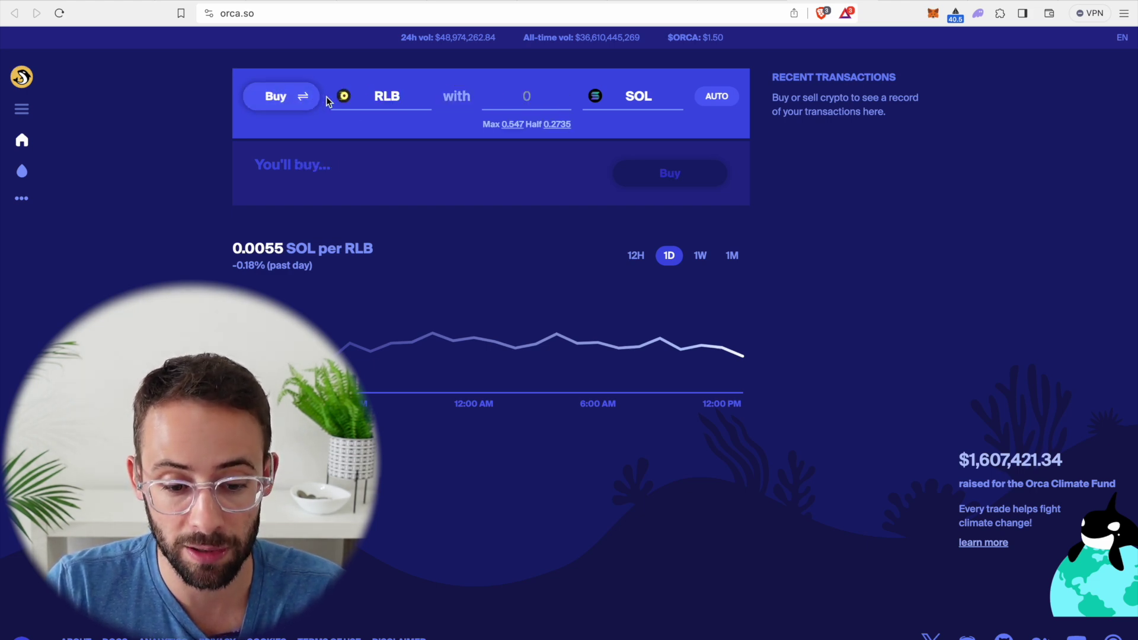
click(367, 103)
click(358, 227)
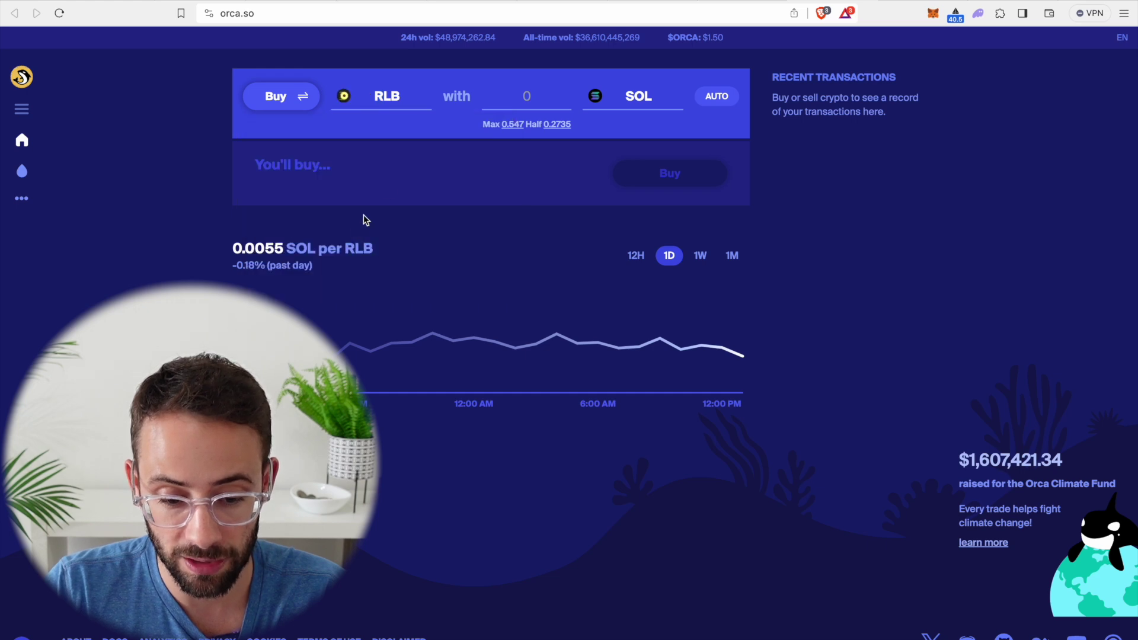
Step: Enter 0.05 SOL for about 9.4 RLB ($2.22) and submit for Phantom approval
click(529, 97)
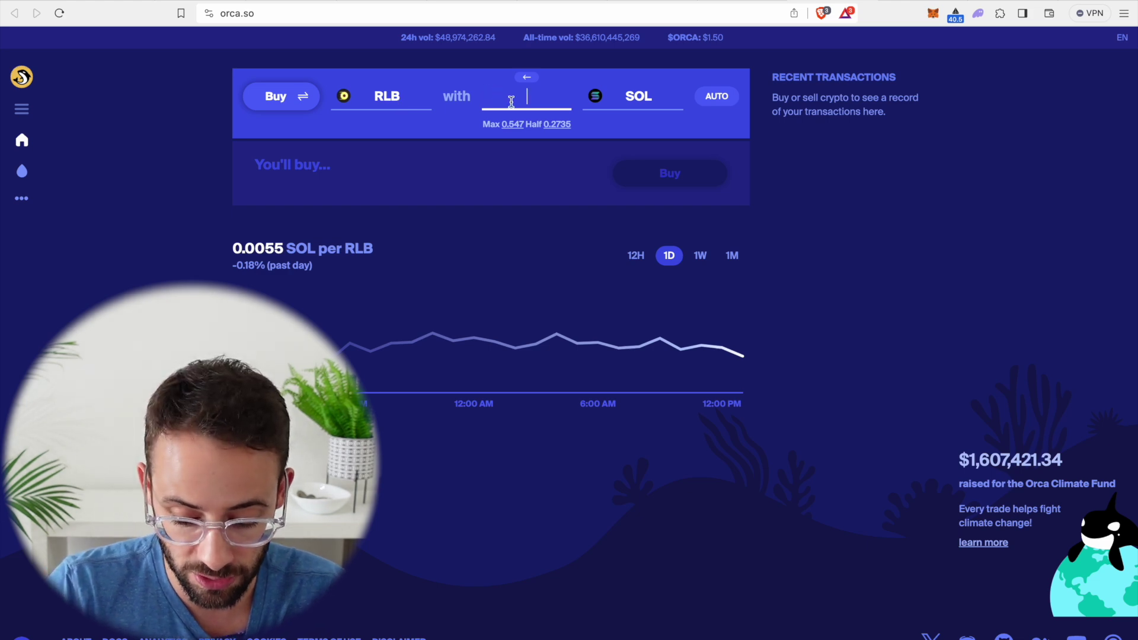
text(0.)
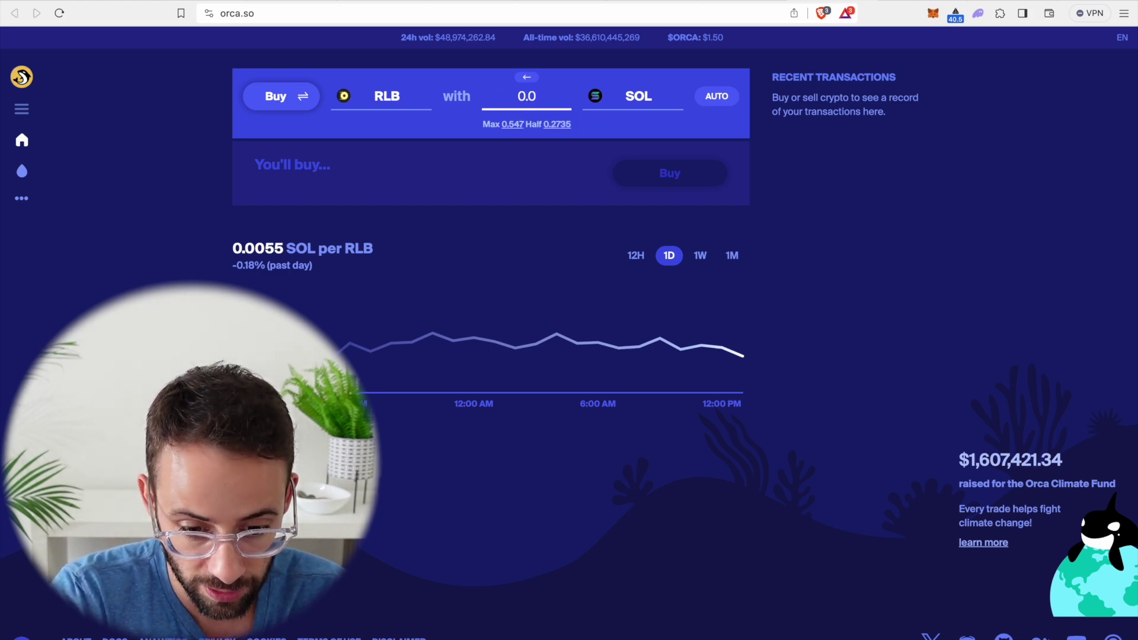
text(05)
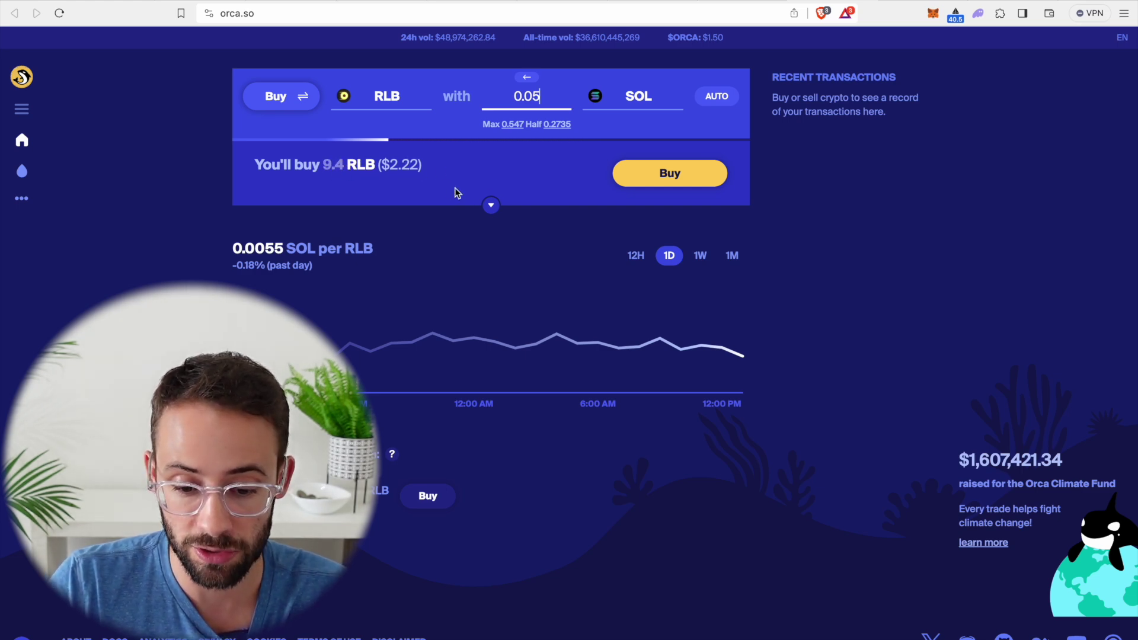
click(676, 178)
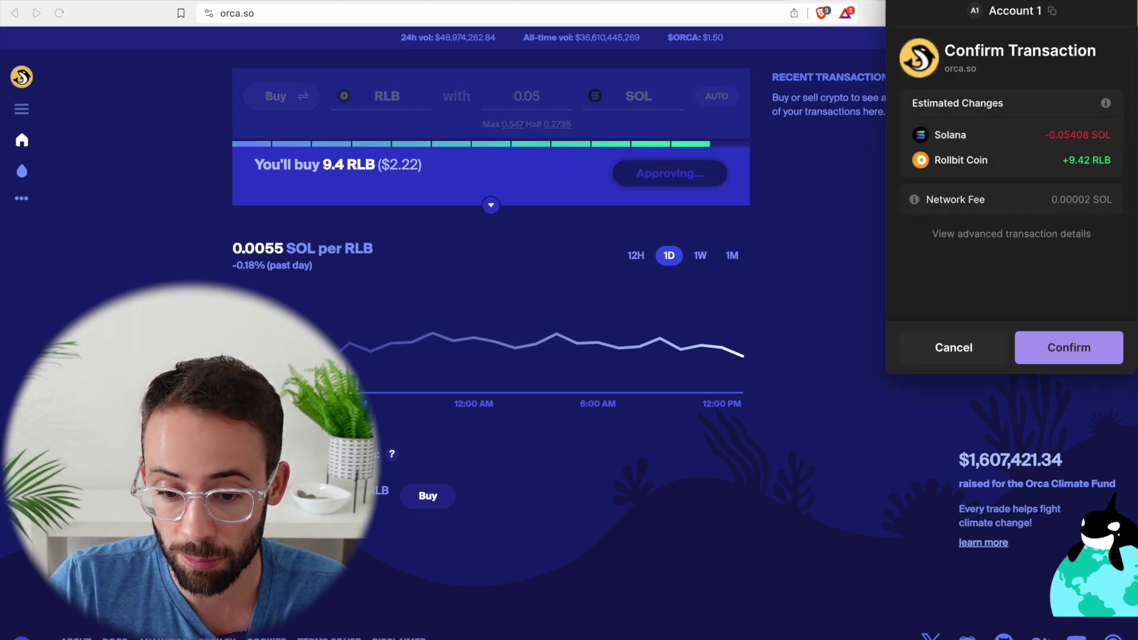
Step: Reject the transaction that failed simulation, then resubmit and approve swapping 0.05 SOL for 9.43 RLB
drag(996, 2, 885, 56)
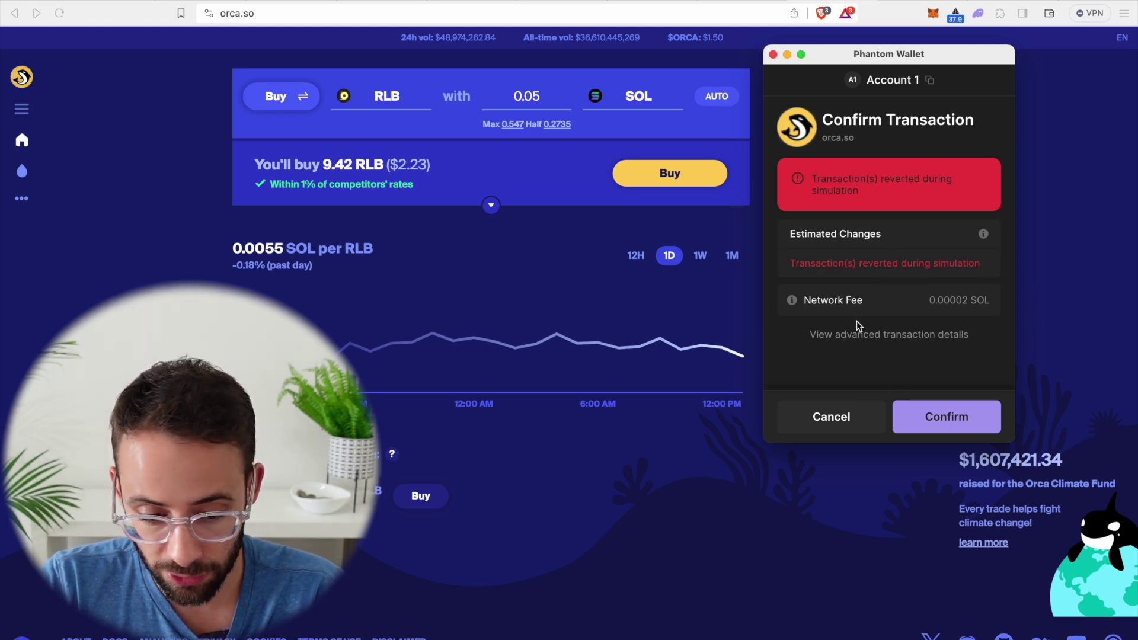
click(831, 415)
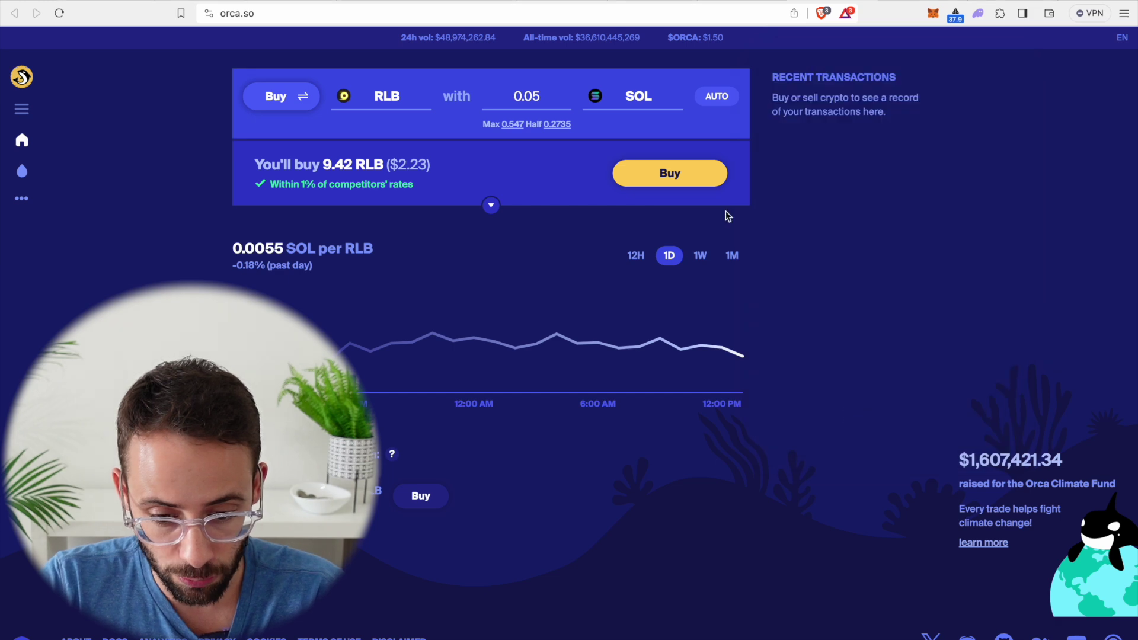
click(684, 180)
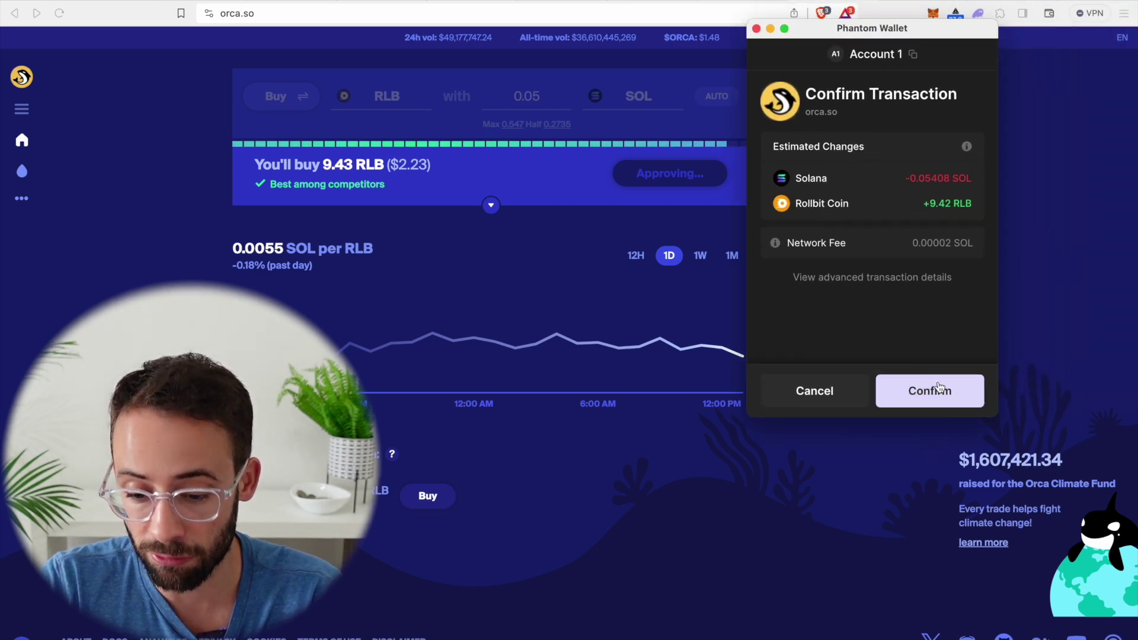
click(943, 391)
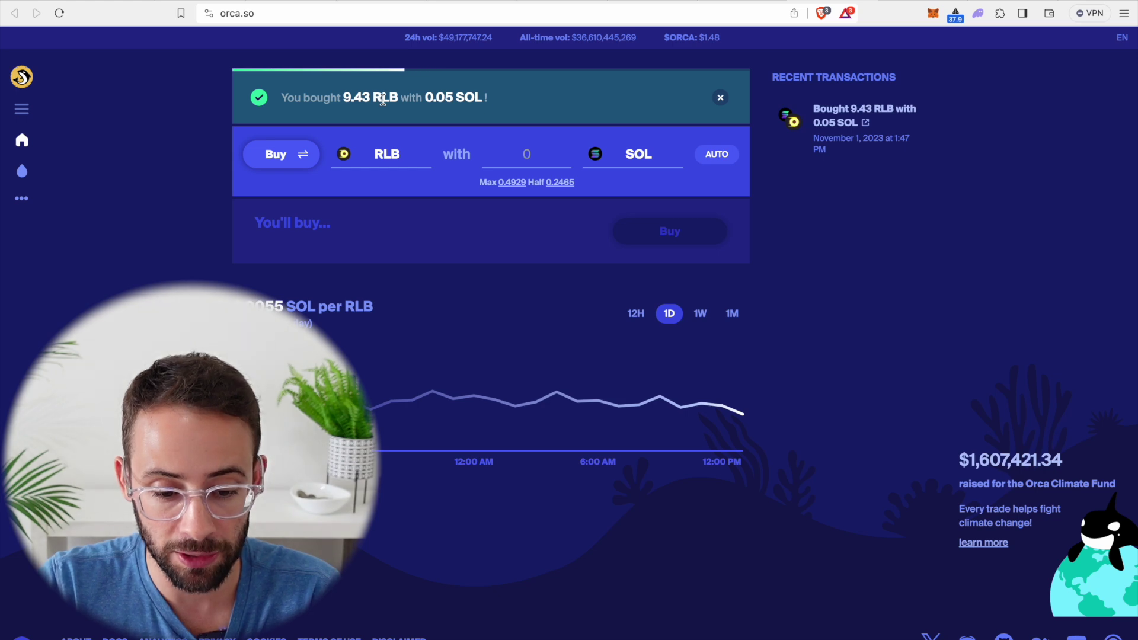
Step: Check the Phantom token list for 9.44 RLB Rollbit Coin next to 0.4974 SOL
click(977, 15)
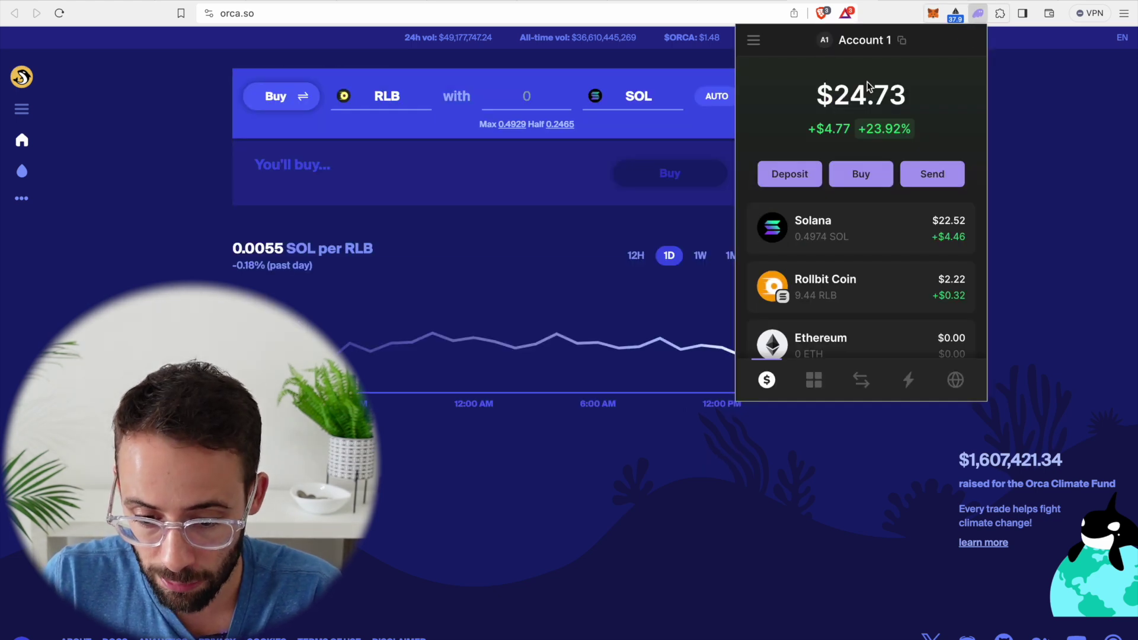
scroll(834, 233, down, 1)
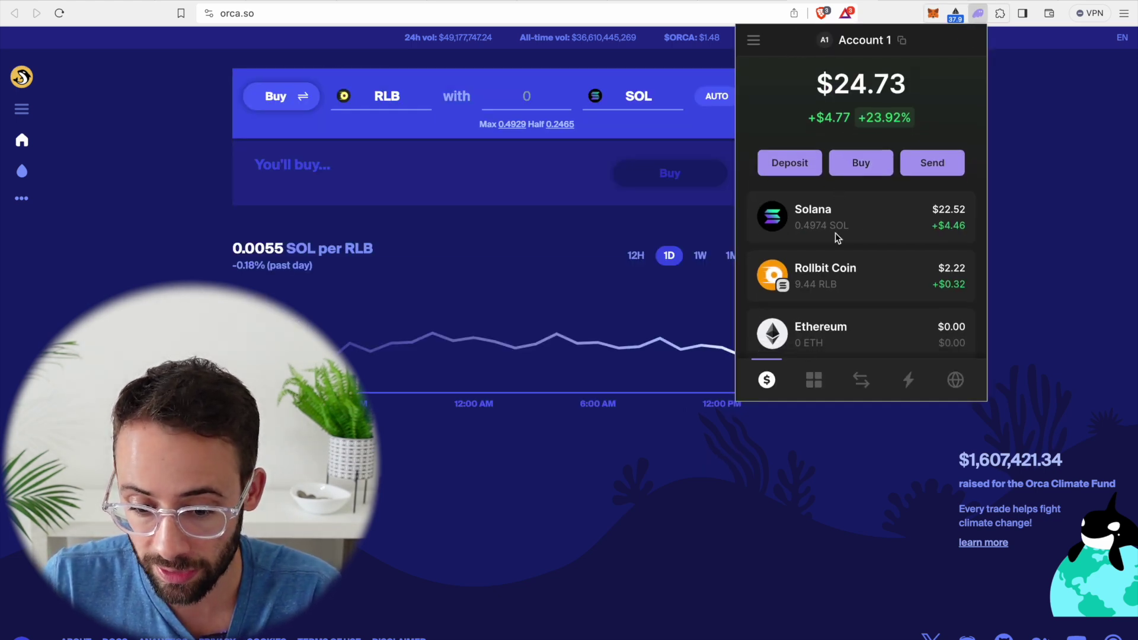
scroll(841, 210, down, 2)
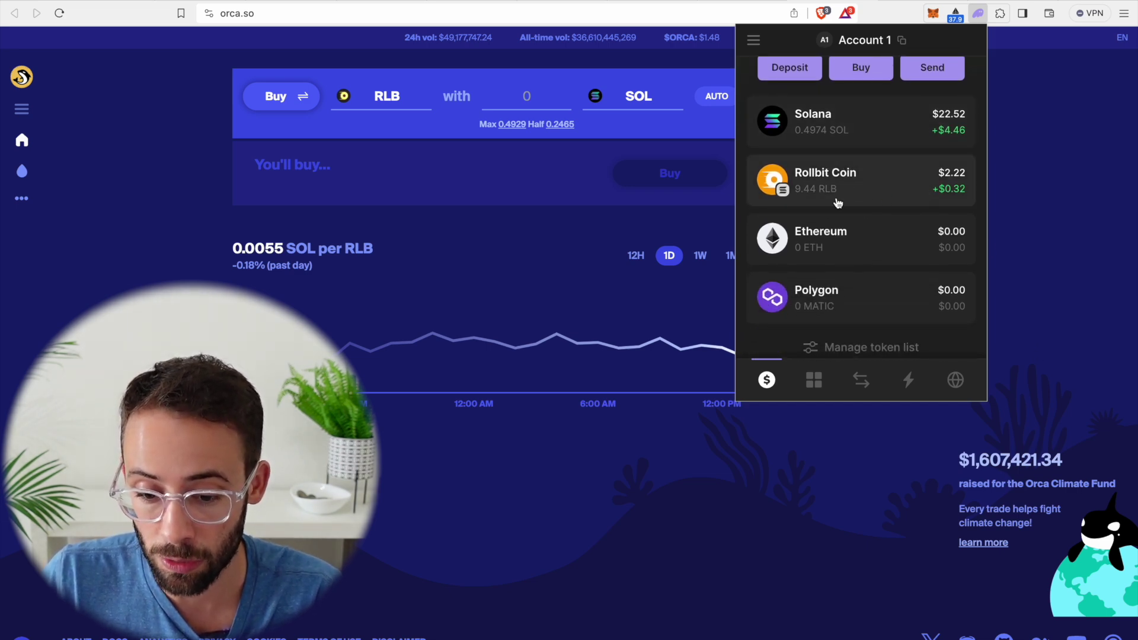
scroll(879, 184, up, 3)
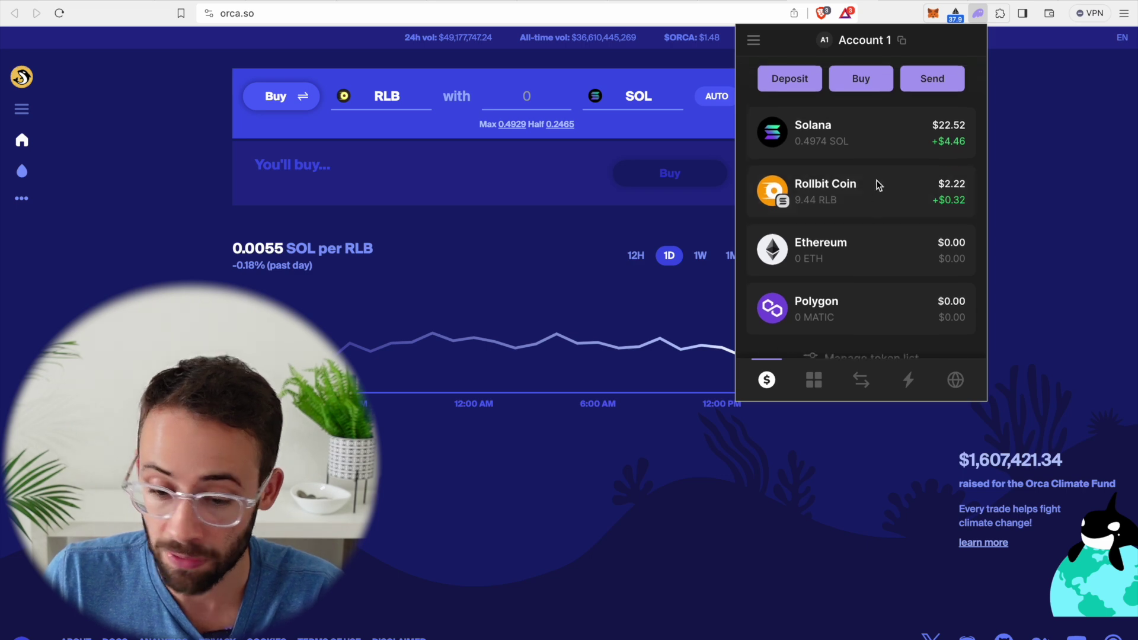